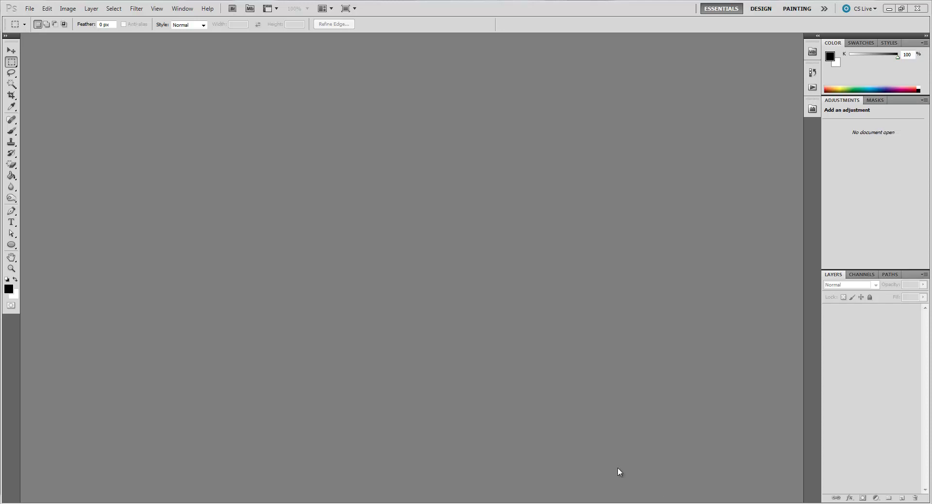
# - Create a new 1600 × 1600 pixel document at 72 pixels per inch
pyautogui.click(30, 10)
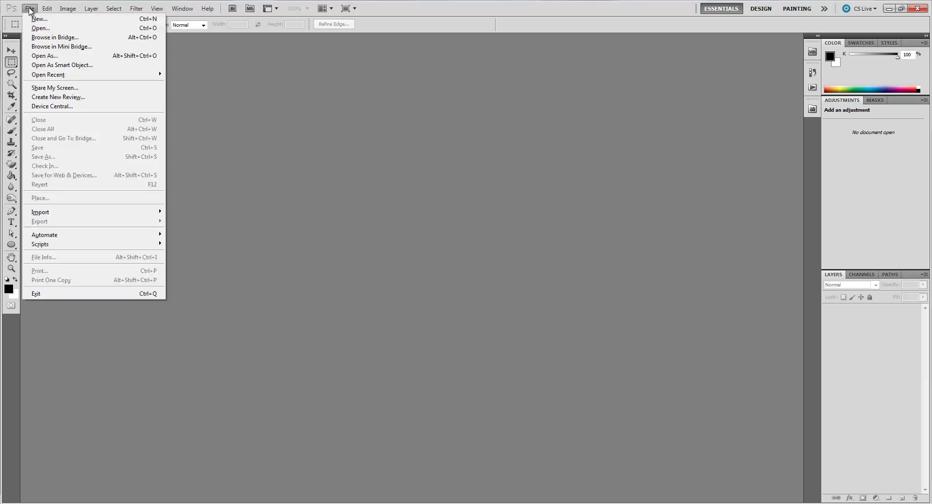
pyautogui.click(37, 19)
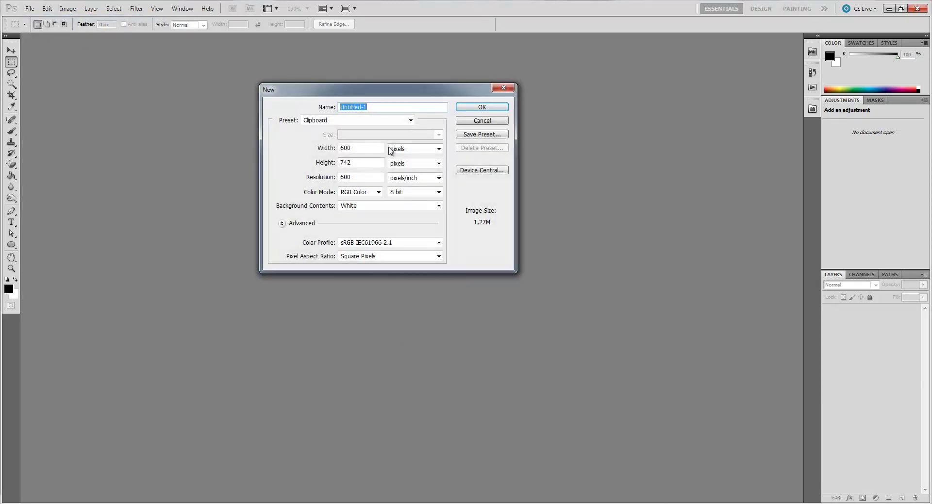
pyautogui.doubleClick(370, 148)
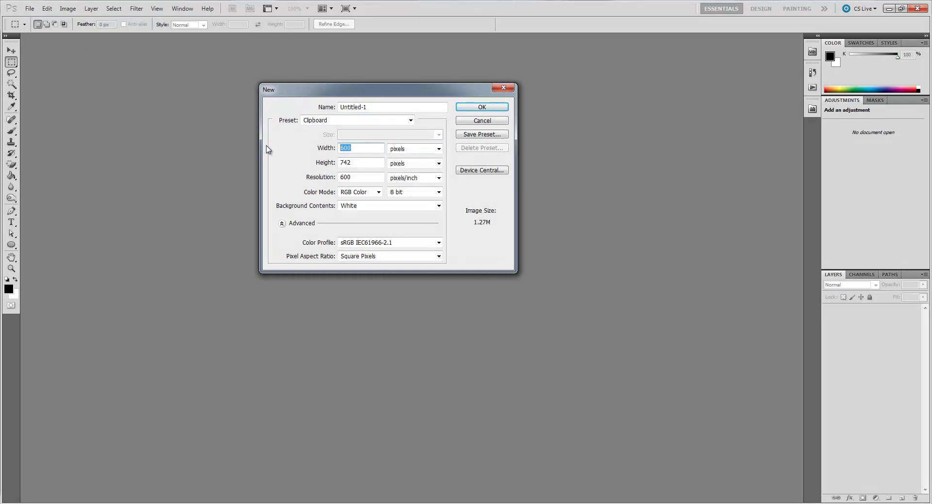
pyautogui.write('1600')
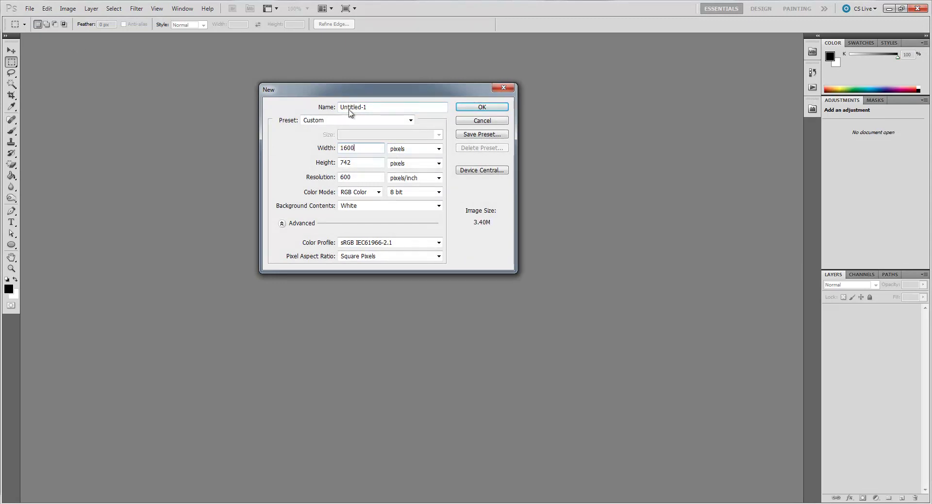
pyautogui.press('Tab')
pyautogui.write('1600')
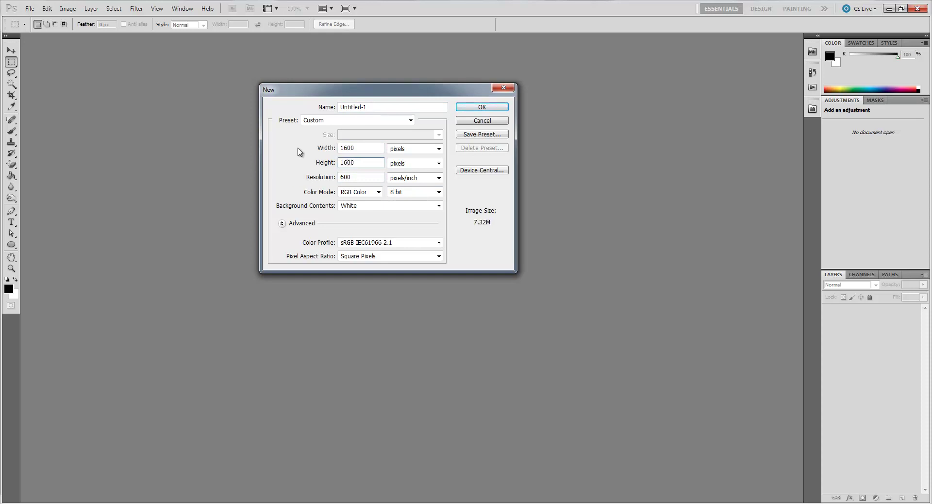
pyautogui.press('Tab')
pyautogui.write('72')
pyautogui.click(479, 107)
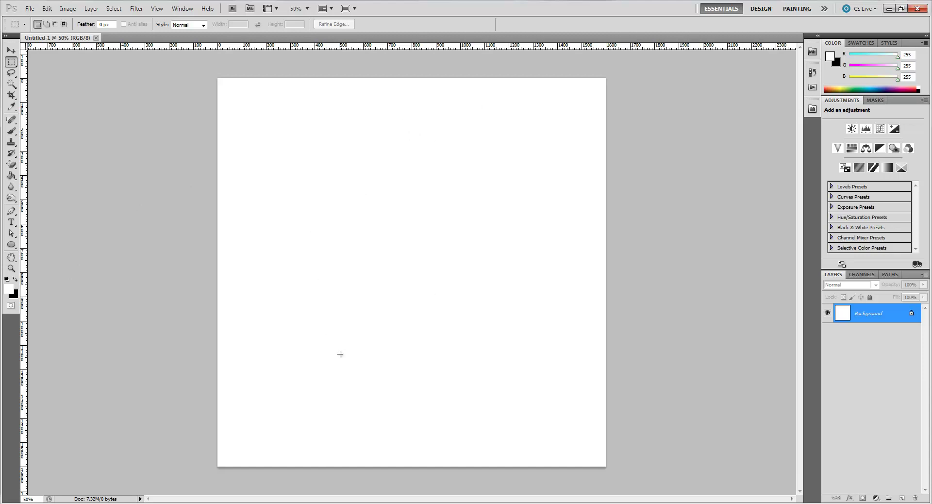
# - Make black the foreground colour and Paint Bucket the whole white canvas black
pyautogui.click(15, 279)
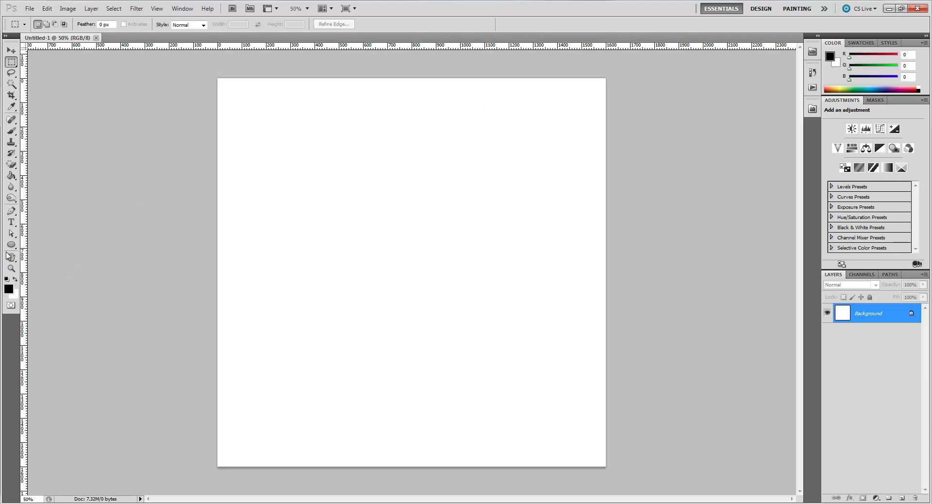
pyautogui.click(11, 175)
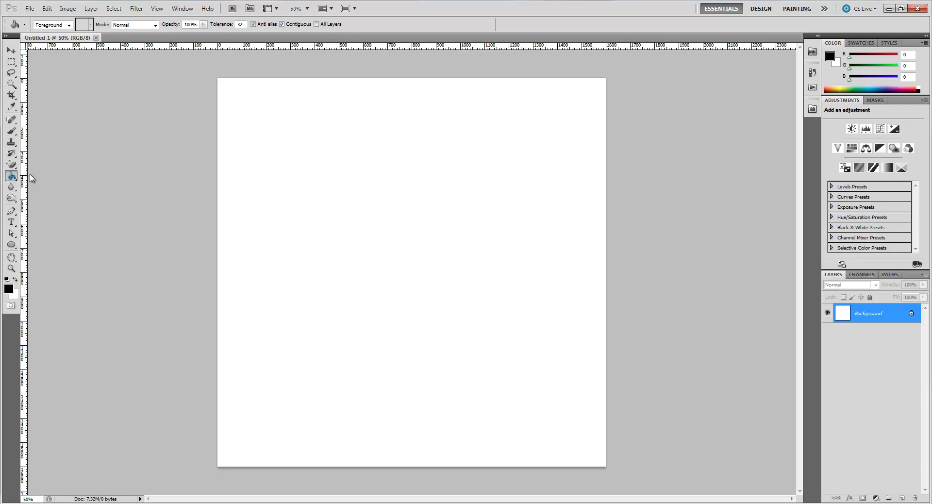
pyautogui.click(392, 165)
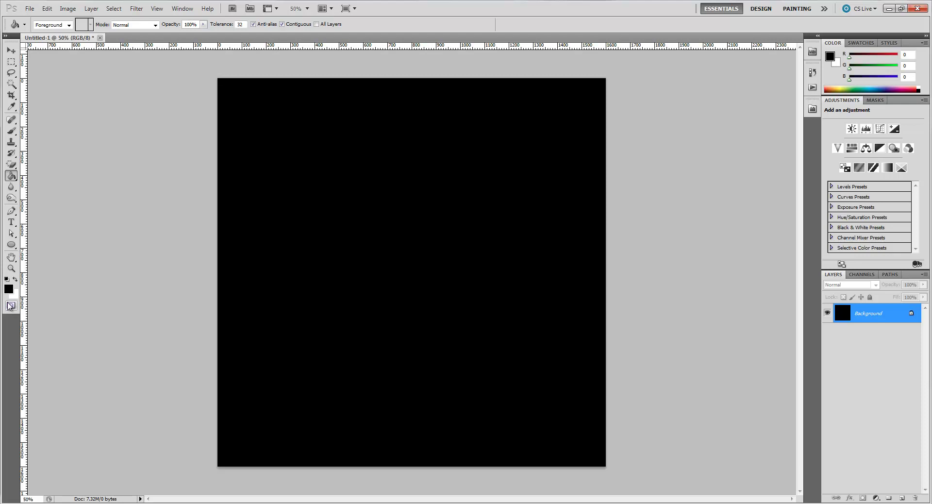
pyautogui.click(11, 245)
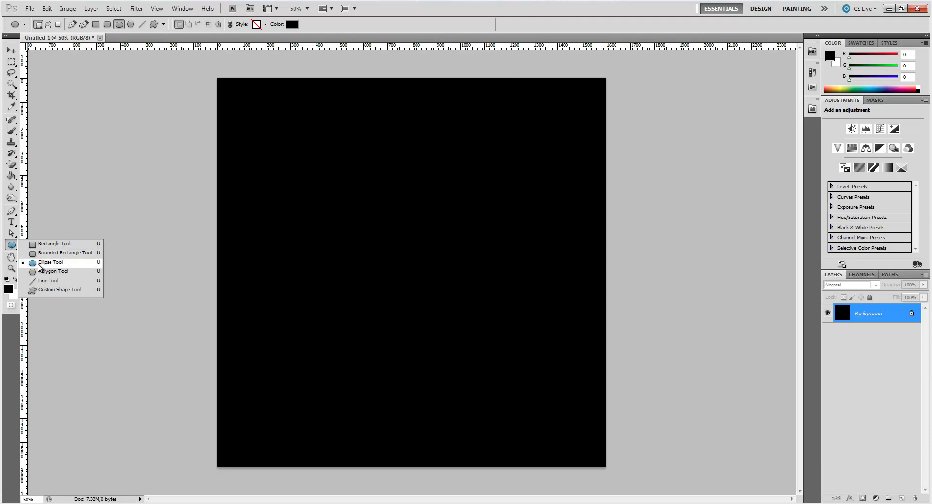
# - Draw a large circle with the Ellipse Tool and rasterize its Shape 1 layer
pyautogui.click(39, 265)
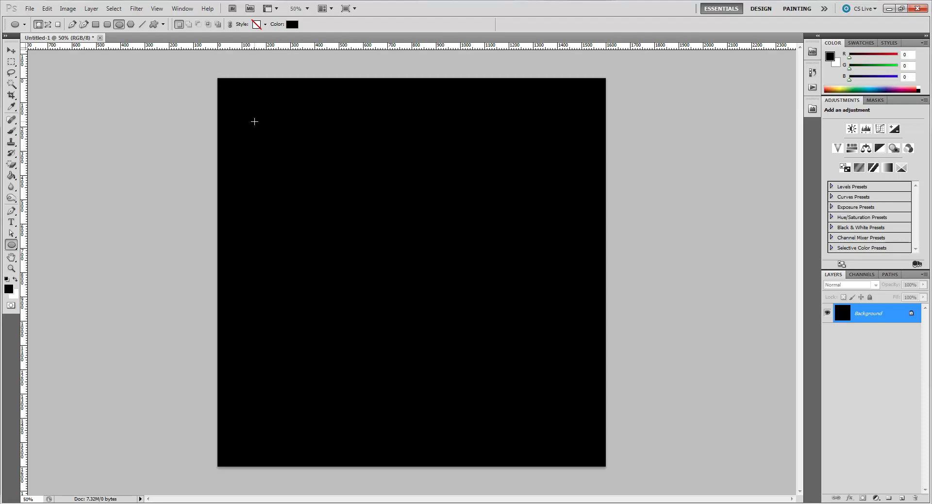
pyautogui.moveTo(256, 125); pyautogui.dragTo(567, 453)
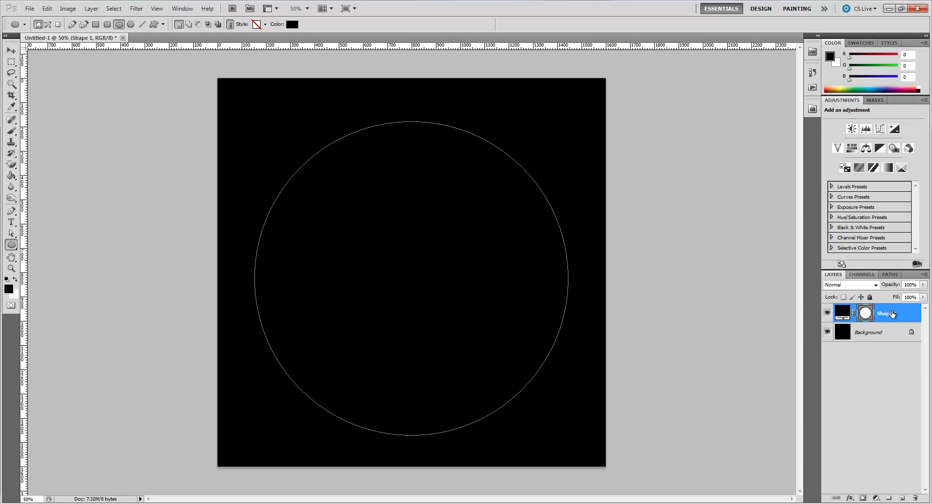
pyautogui.rightClick(899, 318)
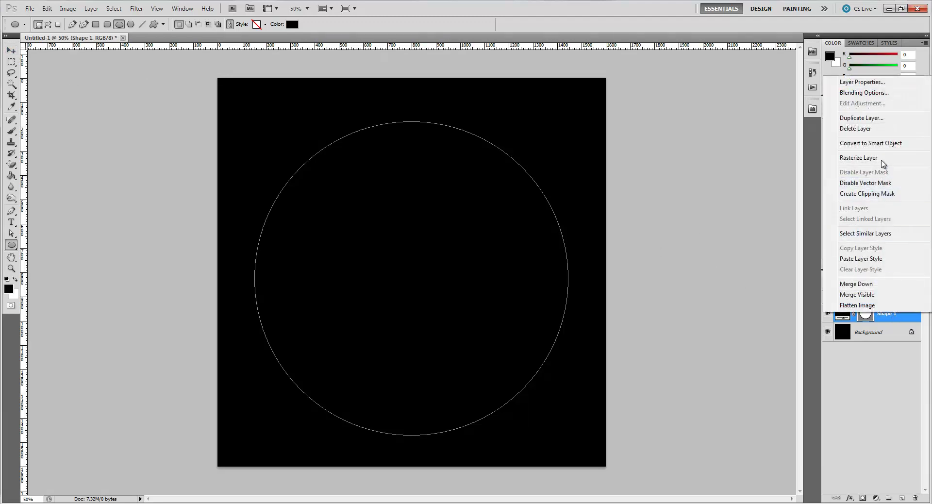
pyautogui.click(879, 159)
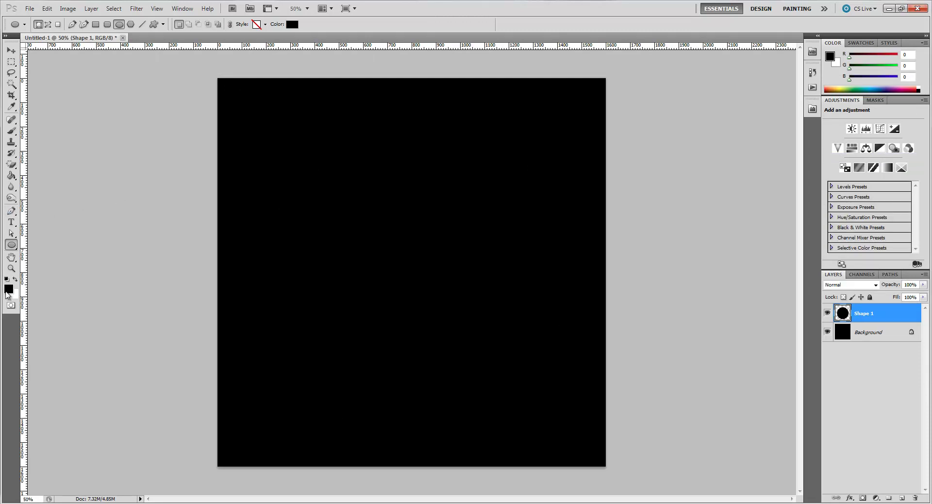
# - Set the foreground colour to red hex d51a37 in the Color Picker
pyautogui.click(8, 289)
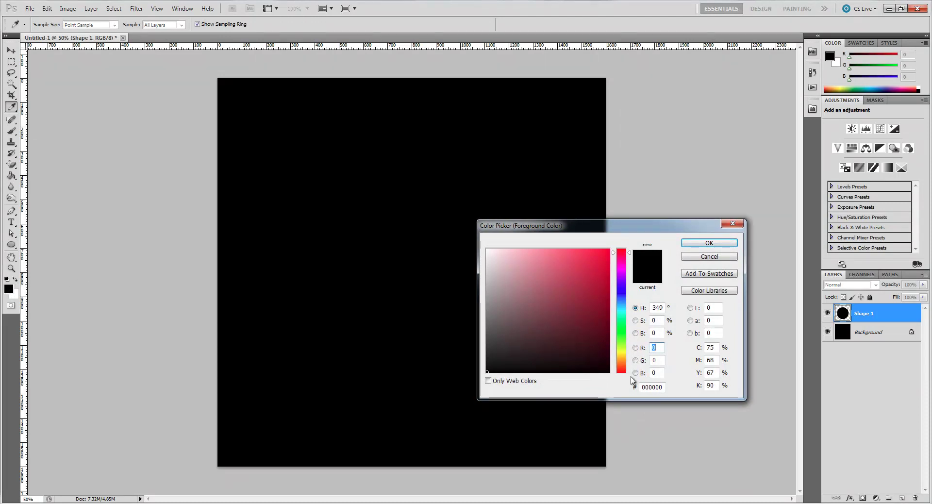
pyautogui.moveTo(661, 390); pyautogui.dragTo(595, 377)
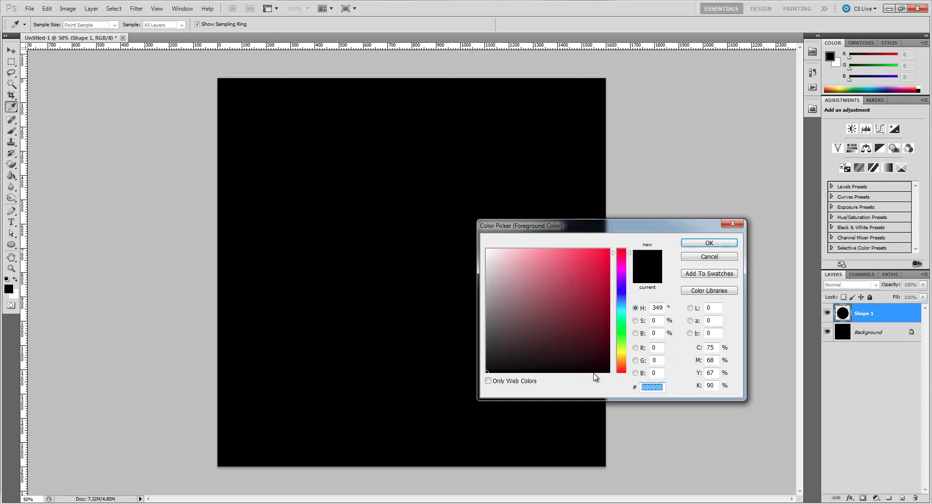
pyautogui.write('d')
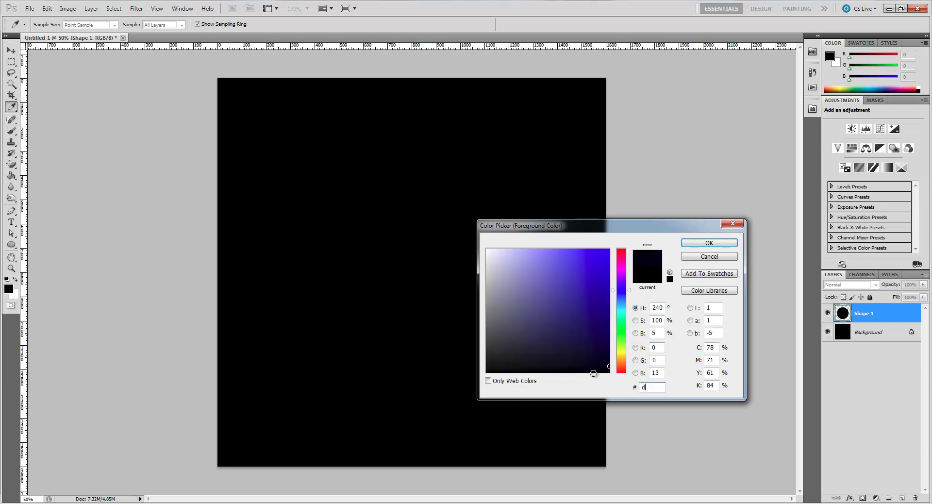
pyautogui.write('5')
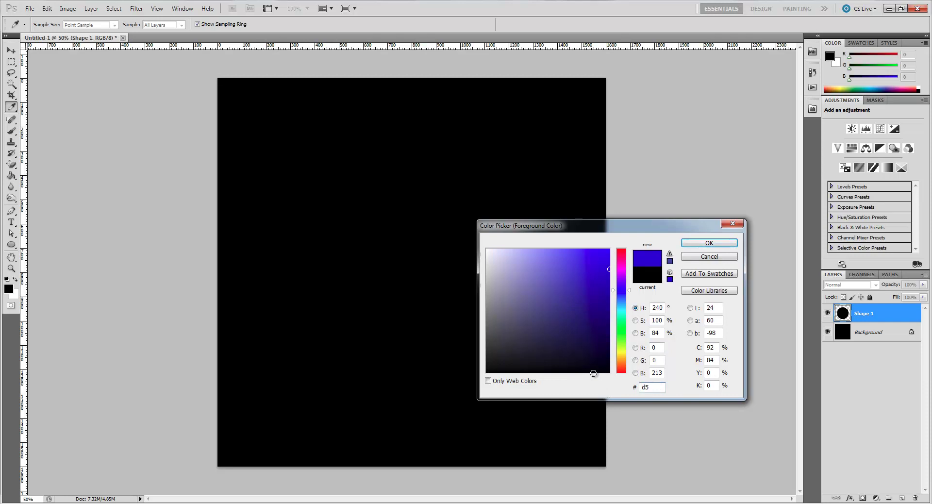
pyautogui.write('1a37')
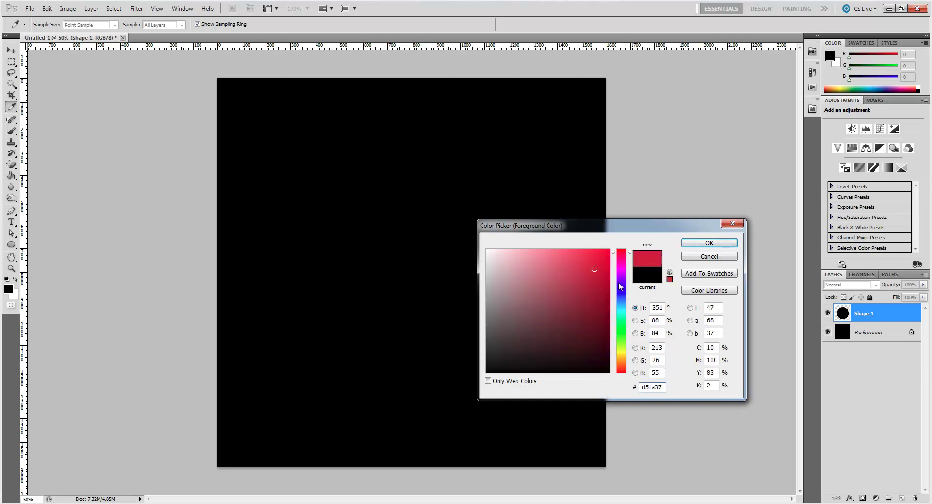
pyautogui.click(720, 249)
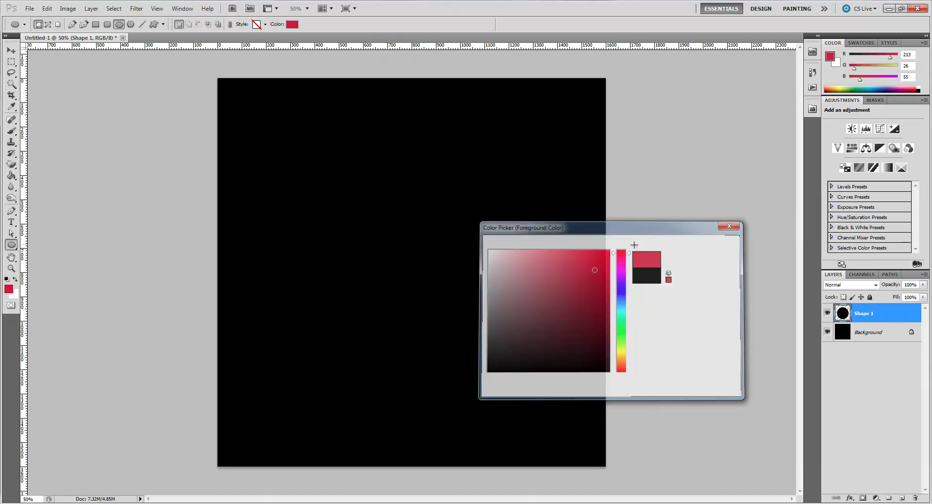
pyautogui.click(12, 175)
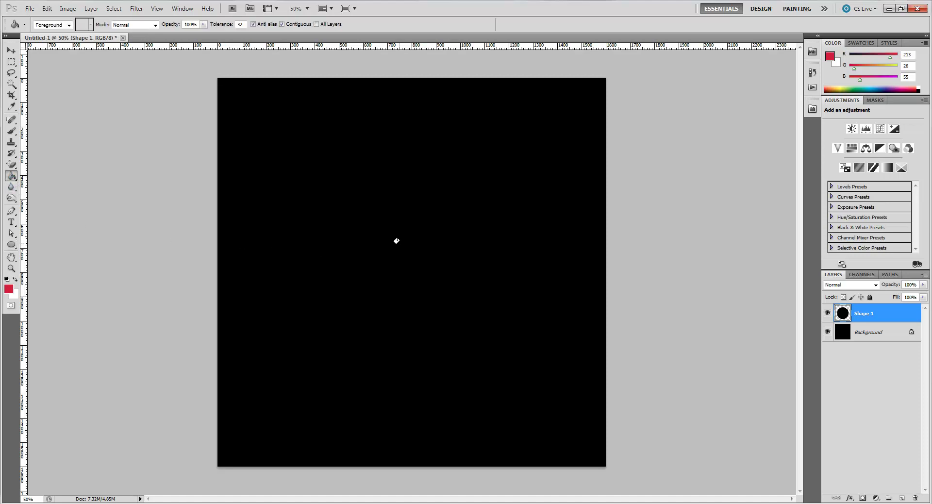
# - Fill the circle red, centre it vertically and horizontally, and hide transform controls
pyautogui.click(400, 243)
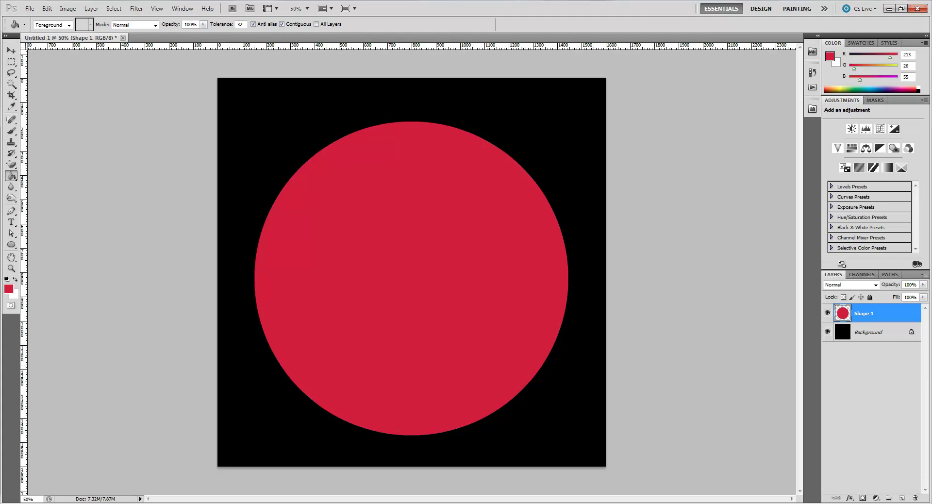
pyautogui.keyDown('shift'); pyautogui.click(888, 333); pyautogui.keyUp('shift')
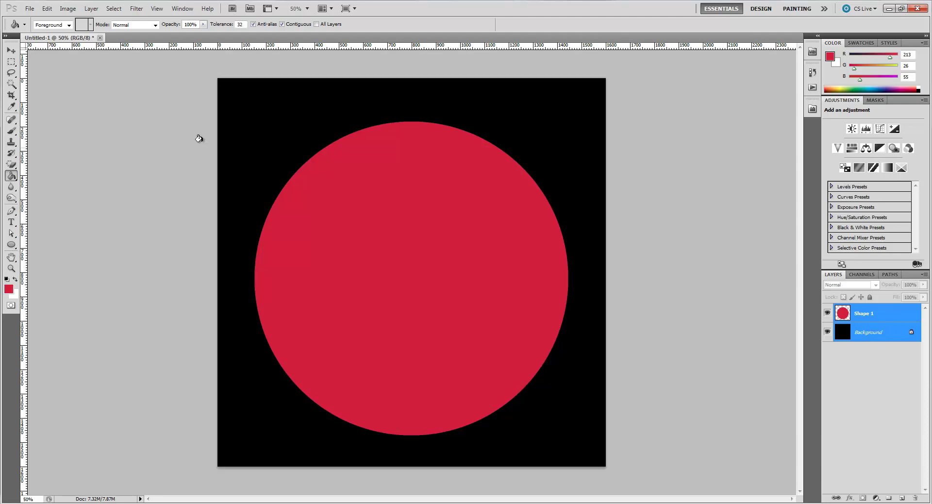
pyautogui.click(11, 50)
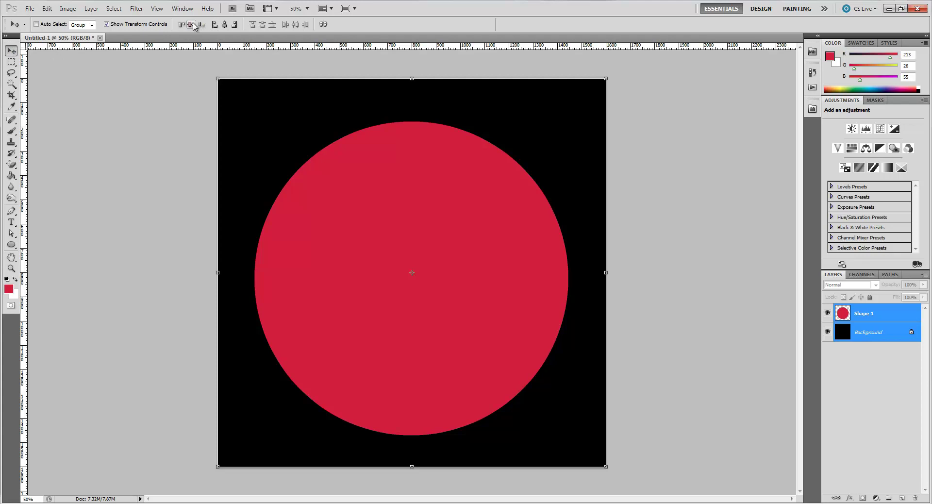
pyautogui.click(191, 25)
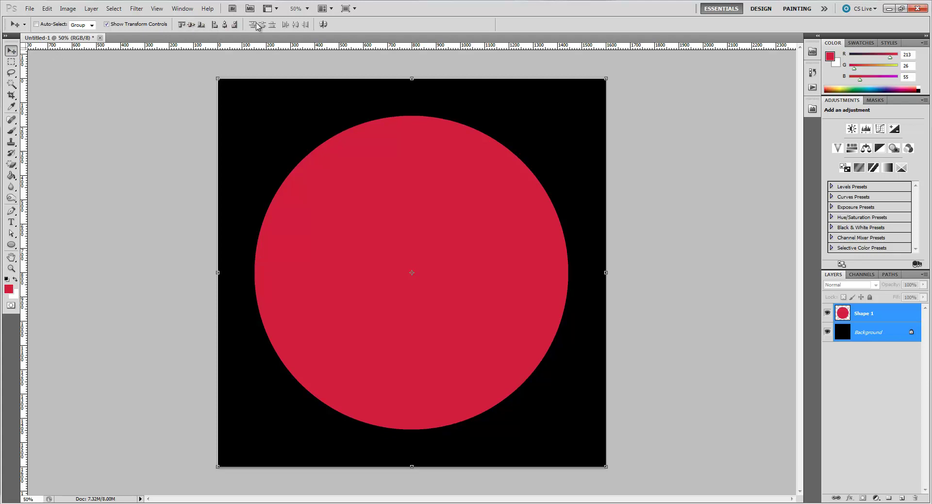
pyautogui.click(225, 28)
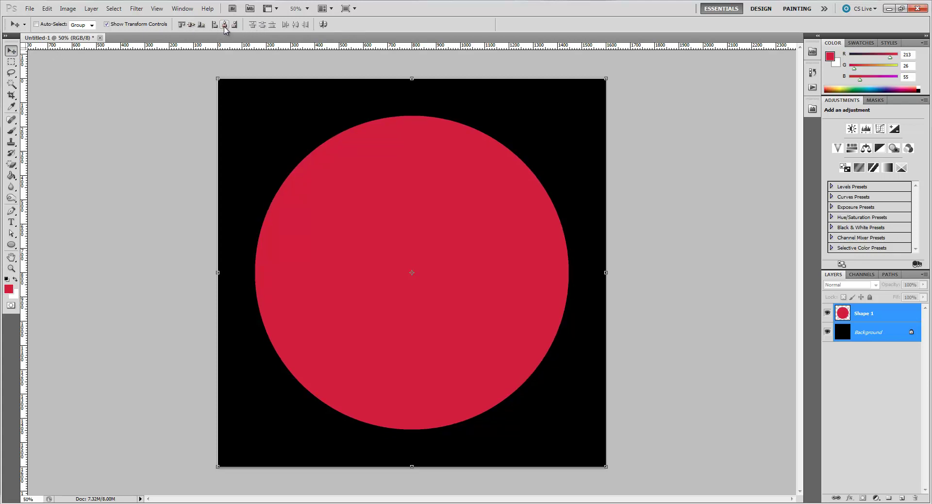
pyautogui.click(877, 315)
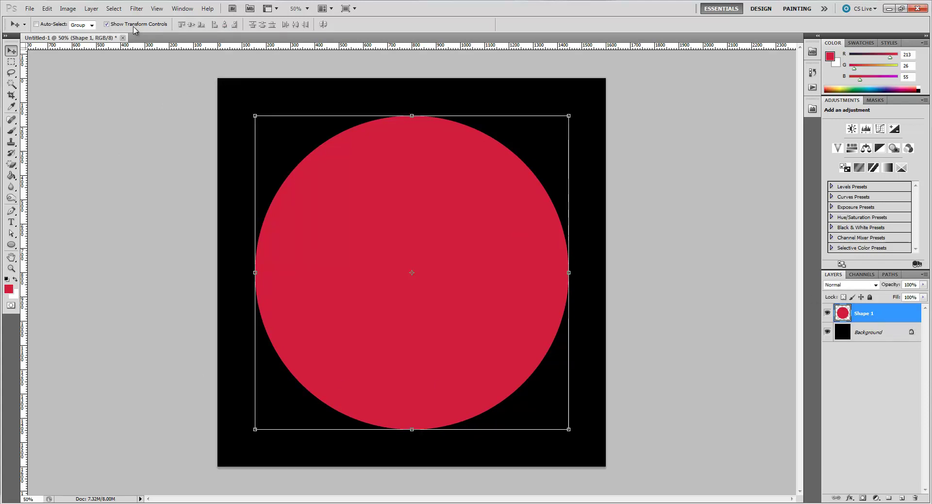
pyautogui.click(135, 25)
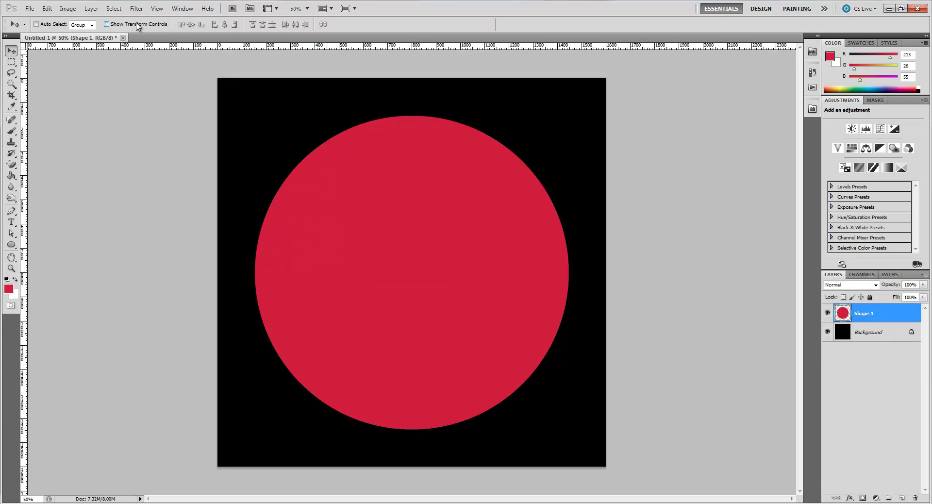
# - Duplicate the red circle layer as Shape 1 copy
pyautogui.rightClick(884, 317)
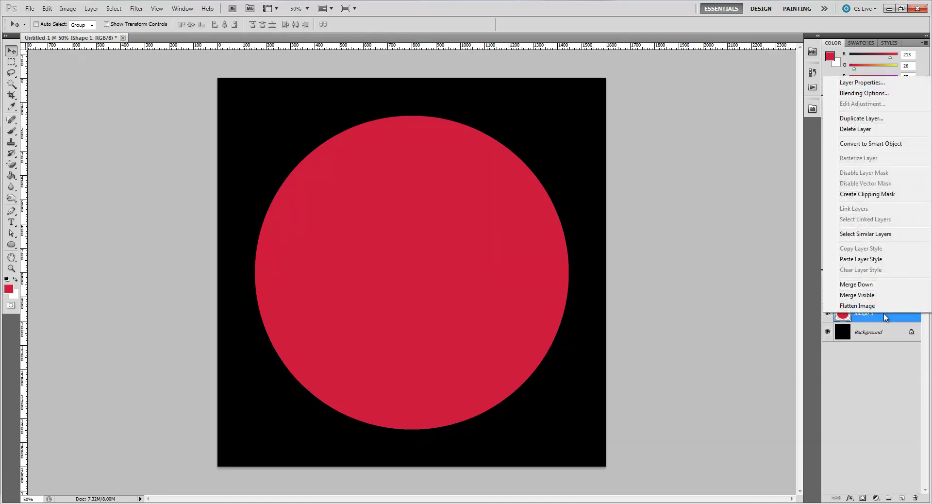
pyautogui.click(859, 118)
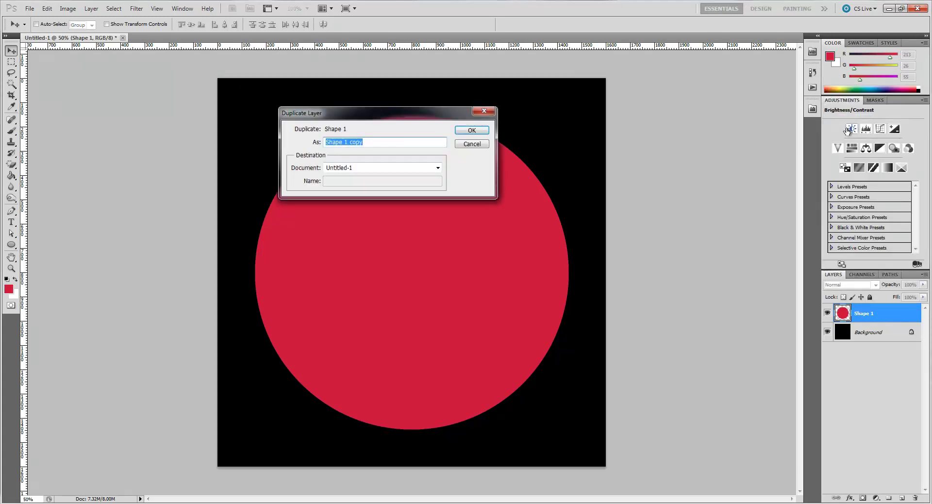
pyautogui.click(475, 131)
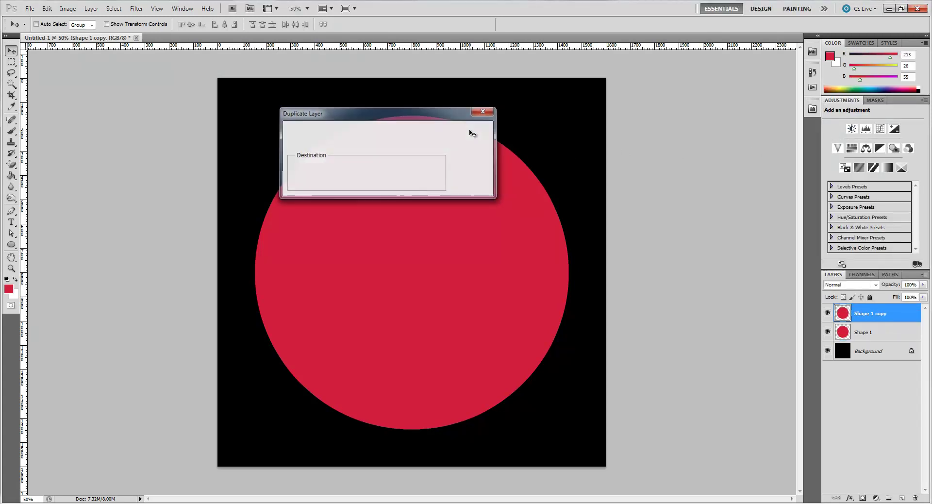
# - Make white the foreground colour and fill the copied circle with it
pyautogui.click(16, 279)
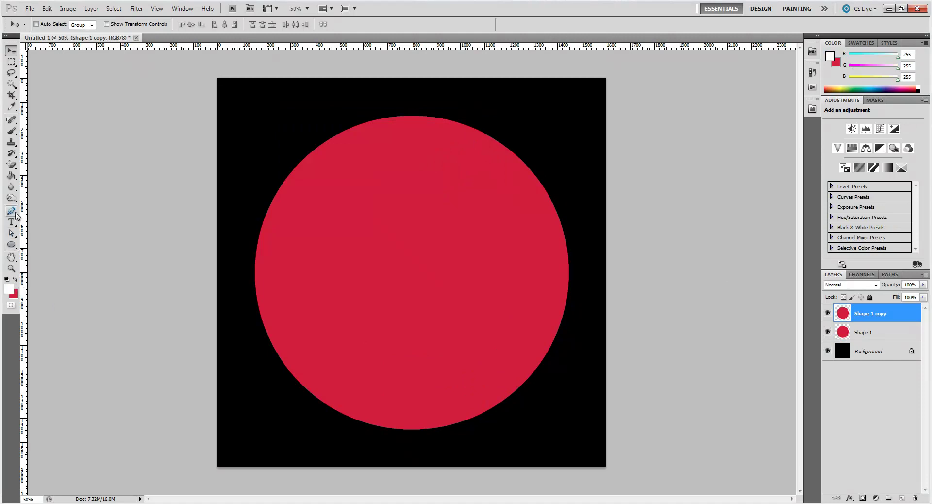
pyautogui.click(11, 176)
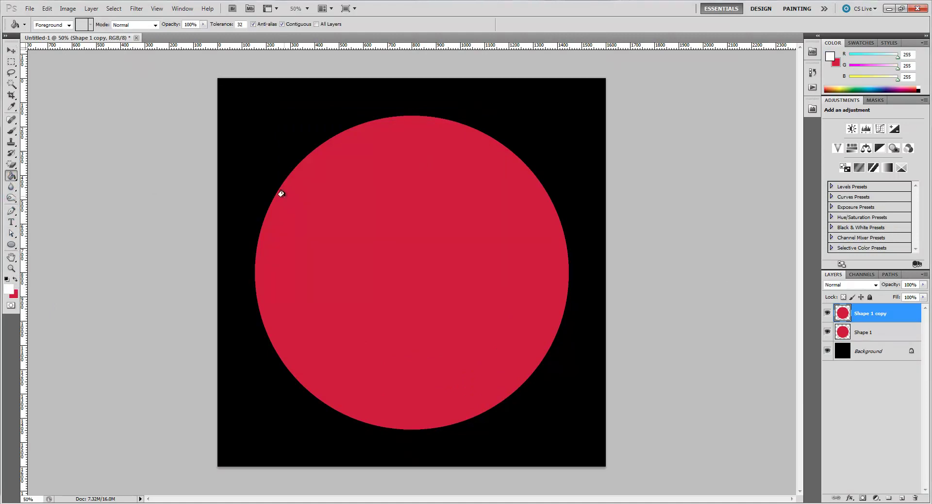
pyautogui.click(386, 255)
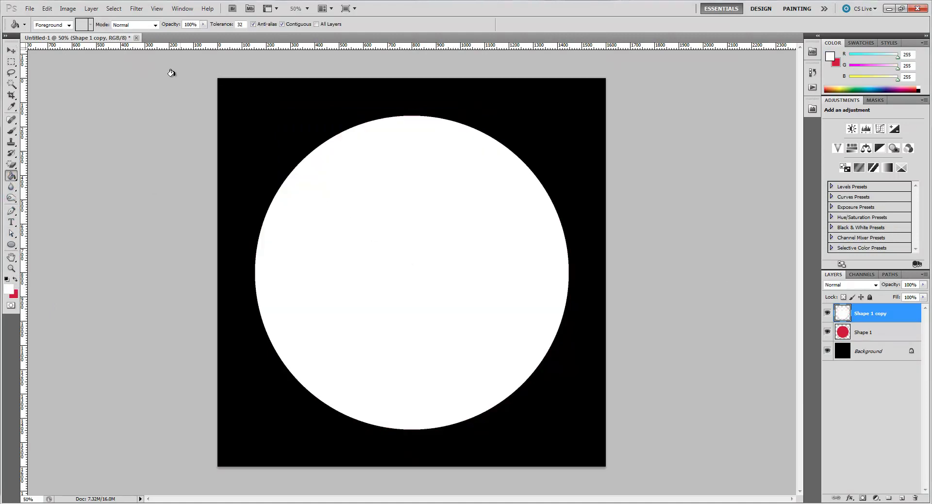
# - Add 150% monochromatic Gaussian noise to the white circle copy
pyautogui.click(138, 8)
pyautogui.moveTo(167, 128)
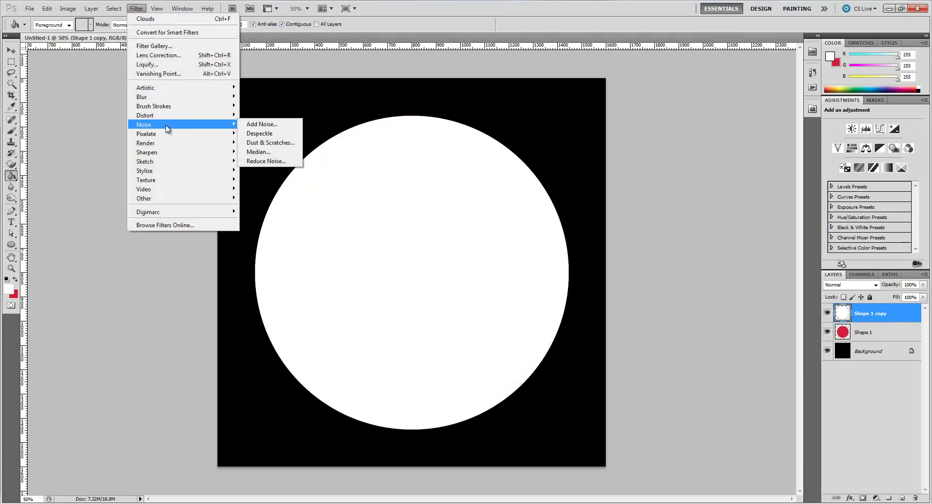
pyautogui.click(257, 125)
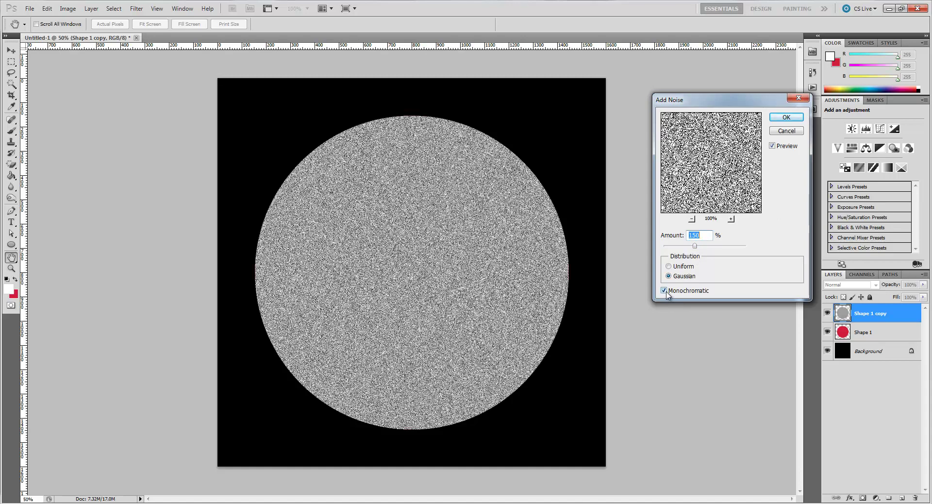
pyautogui.click(787, 117)
pyautogui.press('g')
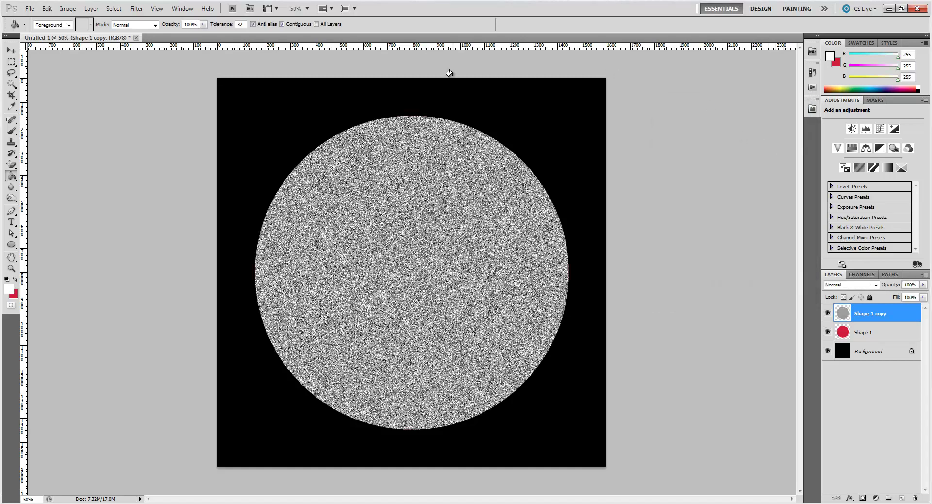
pyautogui.click(140, 9)
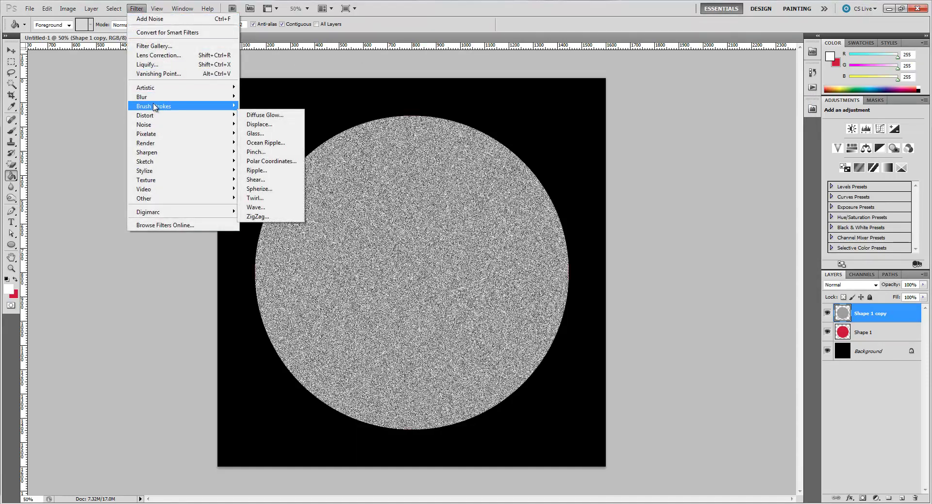
# - Apply a Spin Radial Blur at Best quality to the noisy circle
pyautogui.moveTo(156, 96)
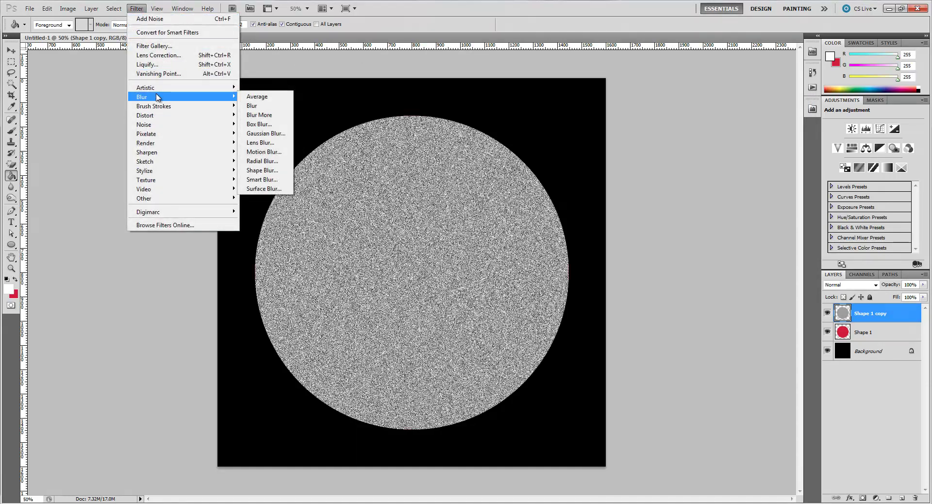
pyautogui.click(267, 162)
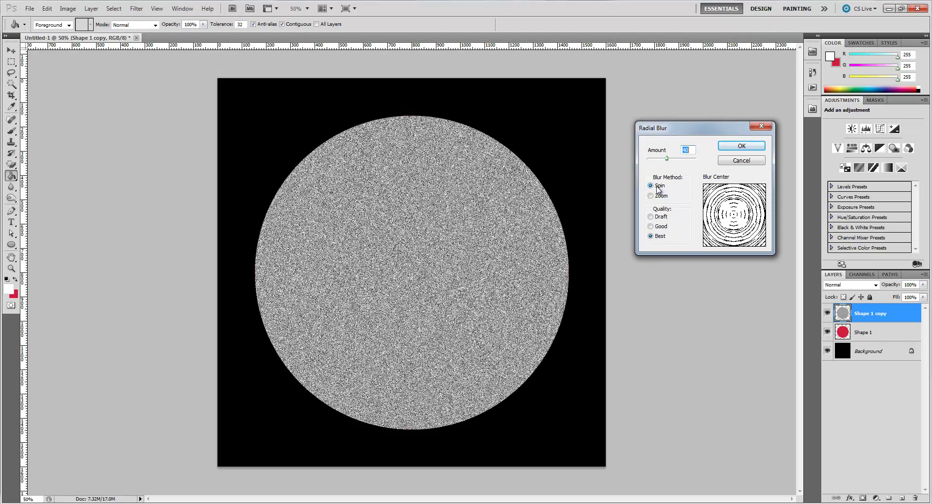
pyautogui.click(753, 147)
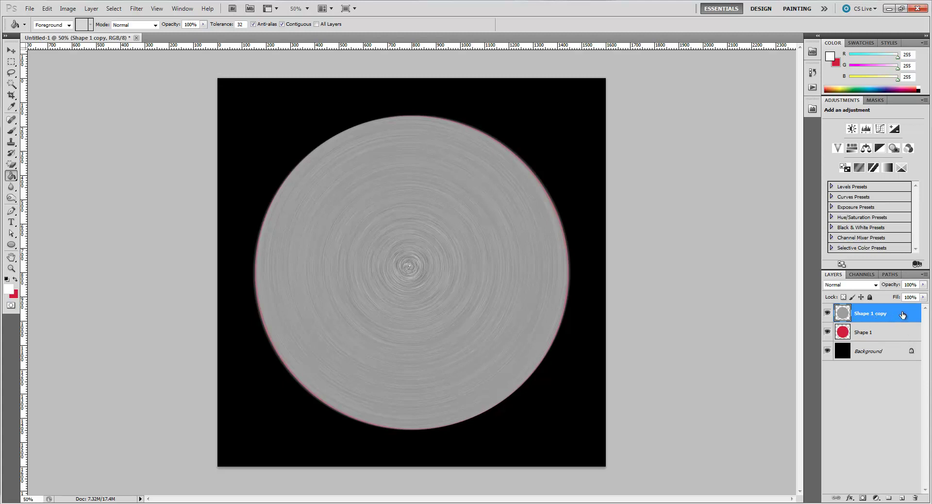
# - Set Shape 1 copy to Darken blend mode and load Shape 1's circle as a selection
pyautogui.click(876, 286)
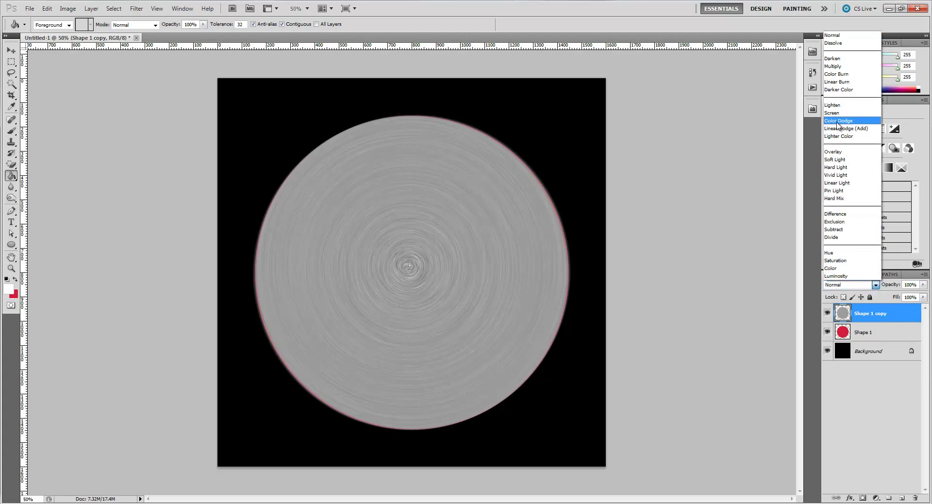
pyautogui.click(845, 60)
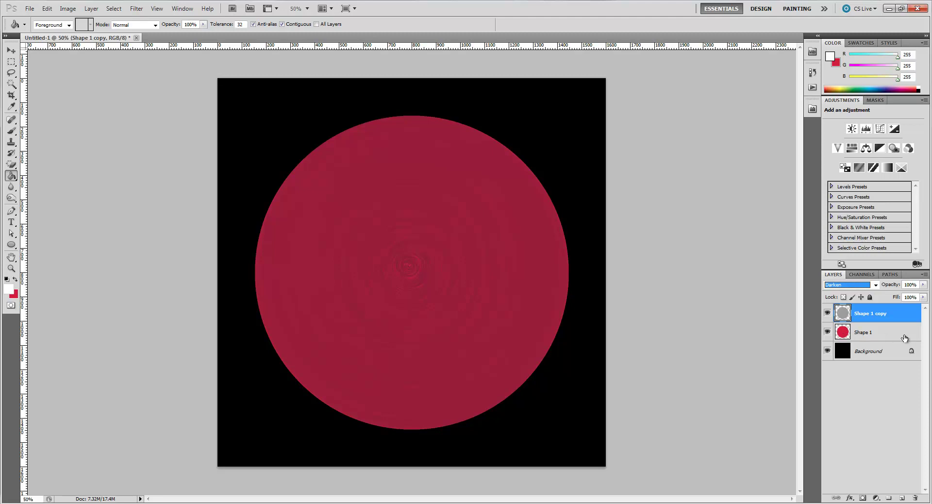
pyautogui.keyDown('shift'); pyautogui.click(880, 337); pyautogui.keyUp('shift')
pyautogui.click(879, 335)
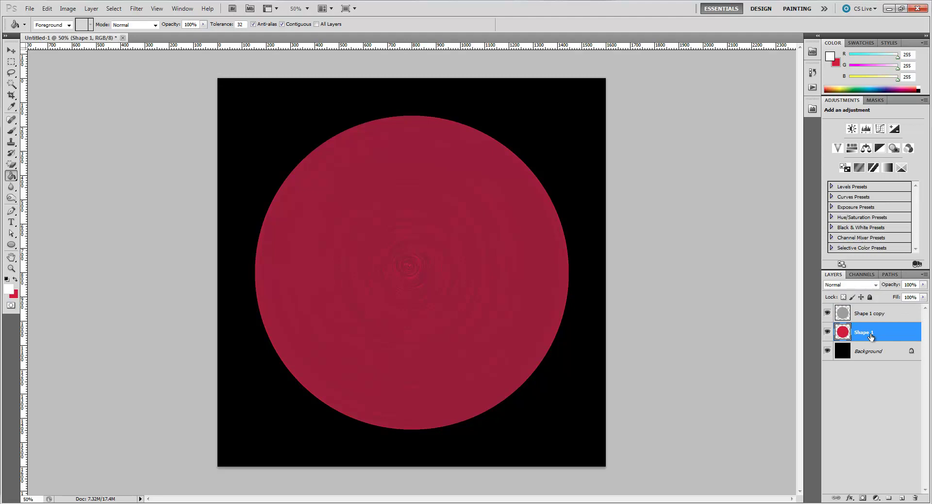
pyautogui.keyDown('ctrl'); pyautogui.click(841, 335); pyautogui.keyUp('ctrl')
# - Add new Layer 1 above Shape 1 copy and fill the circle selection with white
pyautogui.click(873, 318)
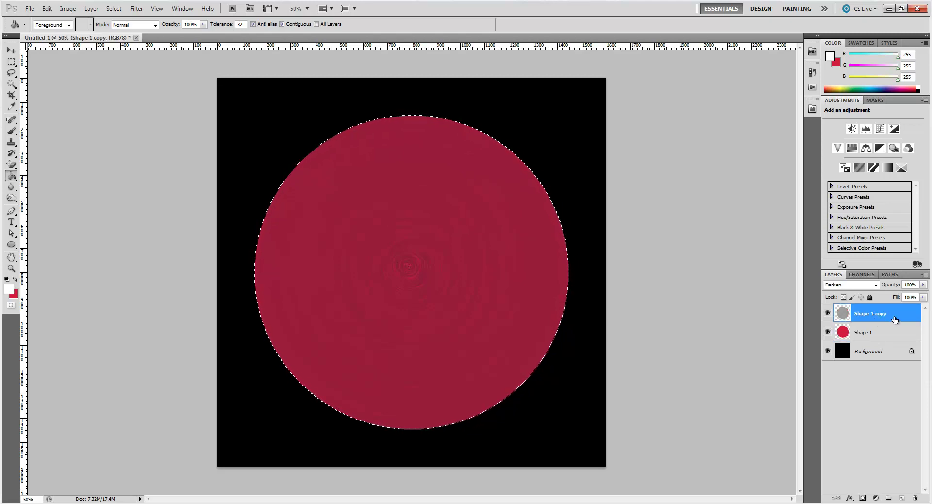
pyautogui.rightClick(871, 315)
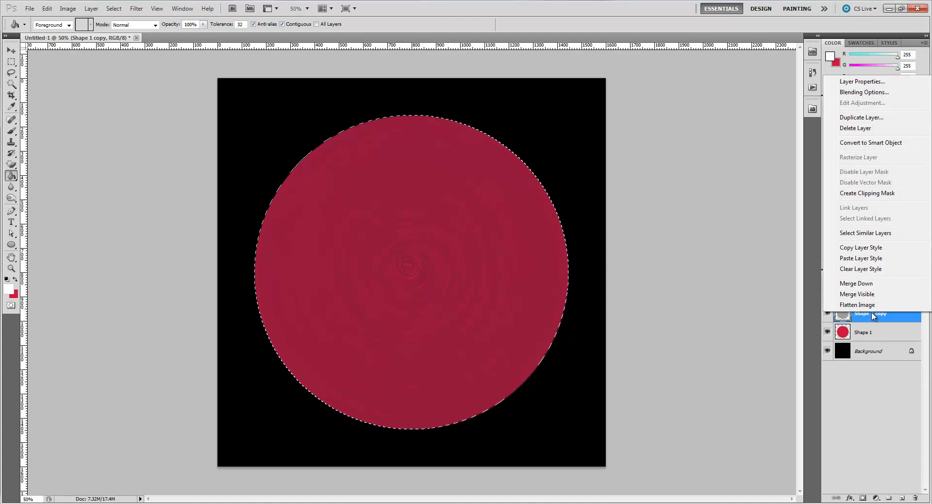
pyautogui.click(872, 320)
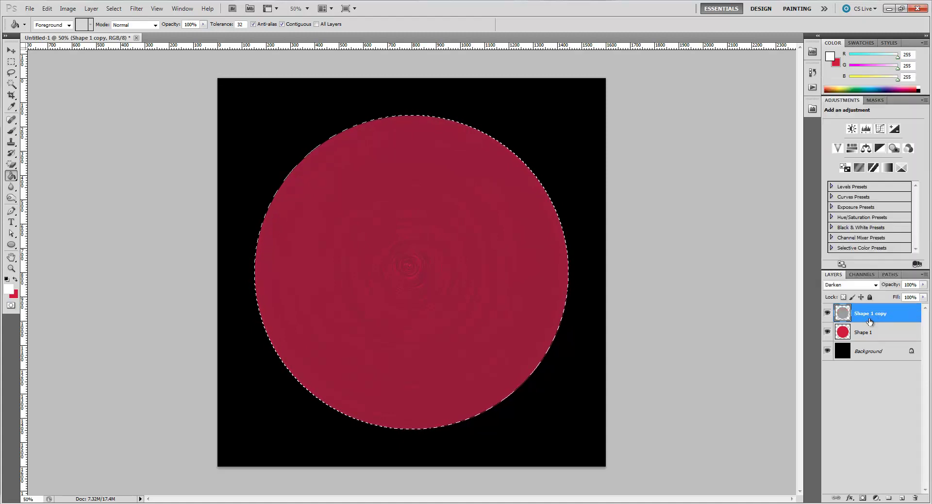
pyautogui.click(903, 499)
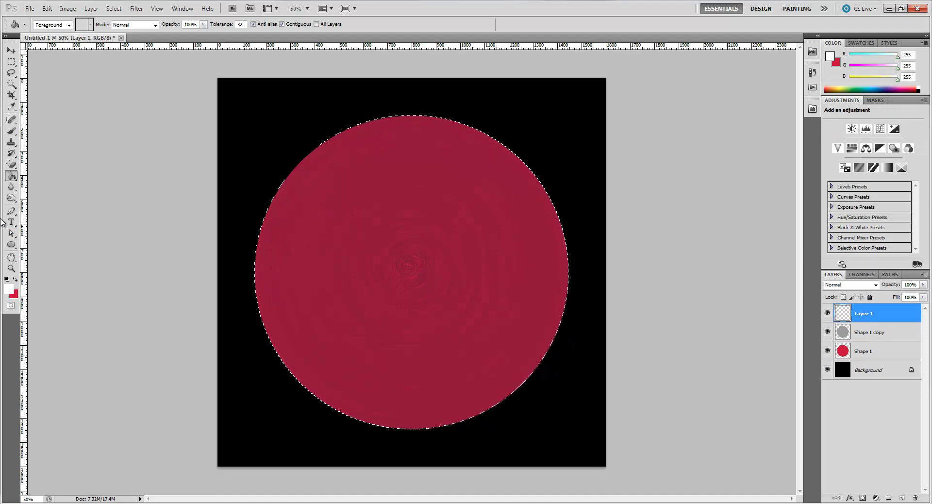
pyautogui.click(384, 247)
# - Add heavy noise to the white circle on Layer 1
pyautogui.click(136, 8)
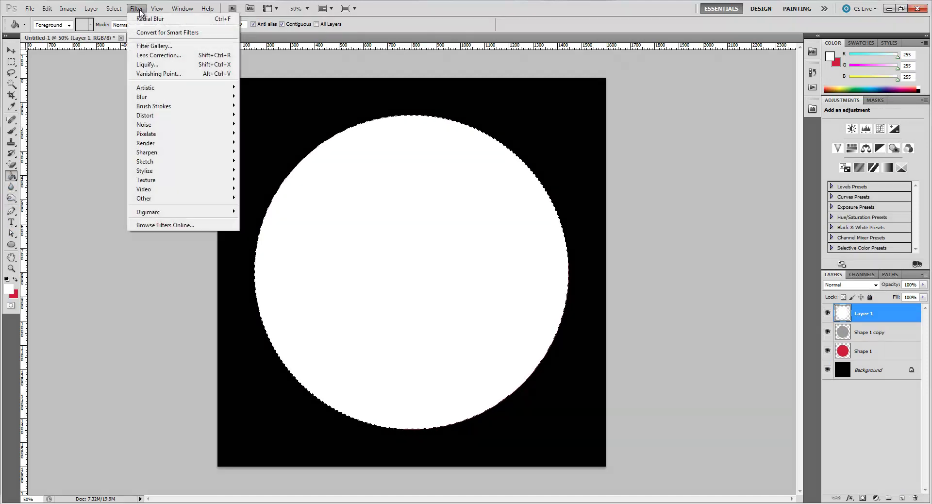
pyautogui.moveTo(160, 115)
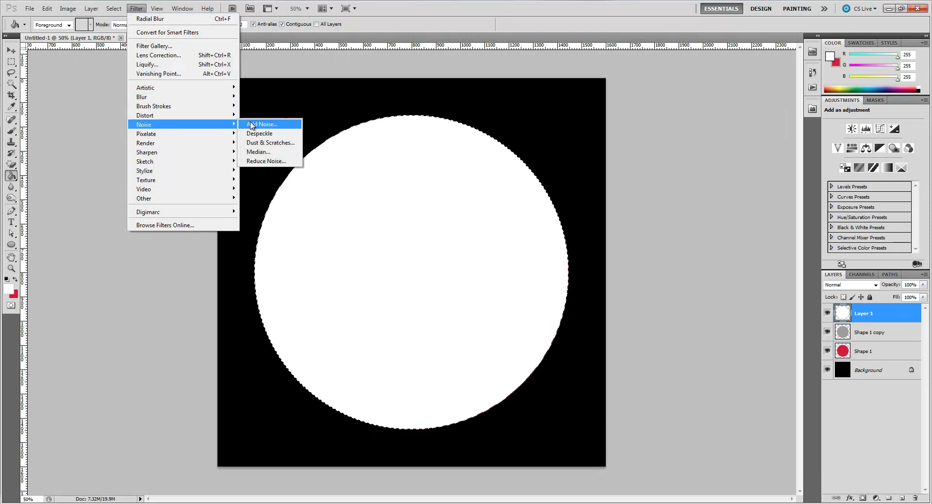
pyautogui.click(262, 125)
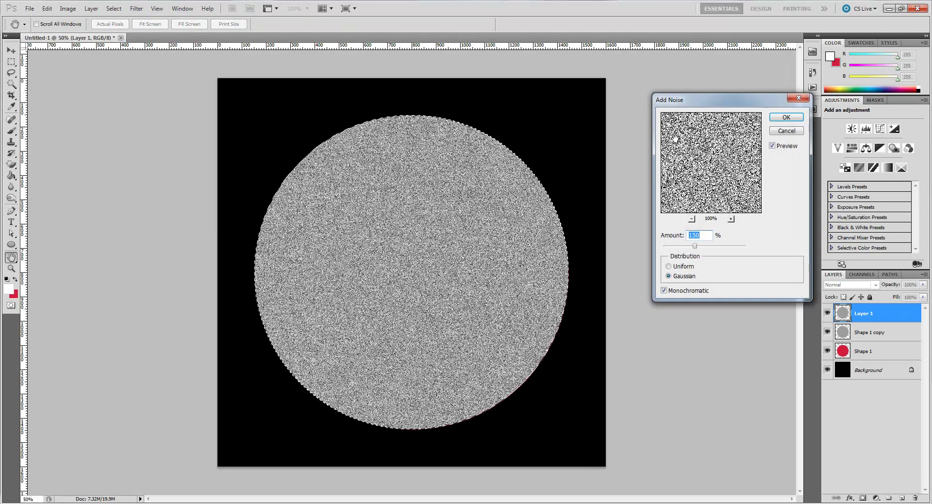
pyautogui.click(786, 118)
# - Apply a Spin Radial Blur to the noisy circle to create grey spun-metal streaks
pyautogui.click(157, 8)
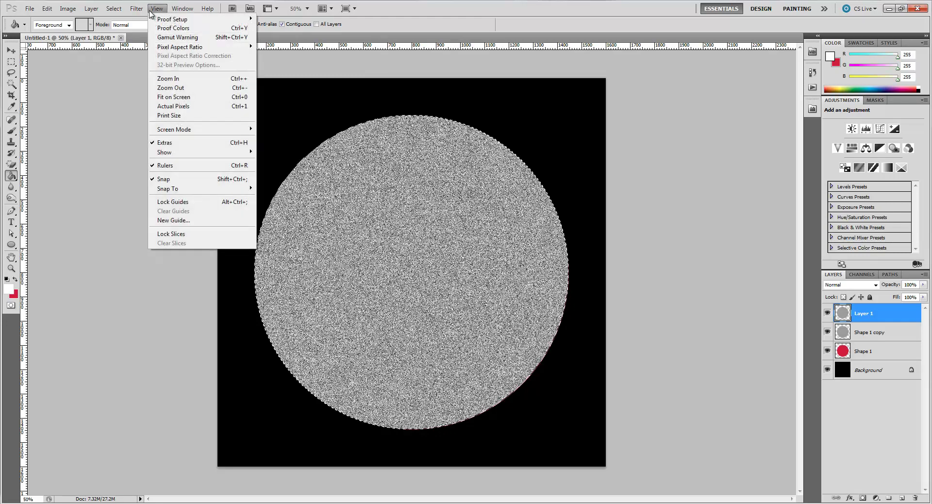
pyautogui.moveTo(137, 9)
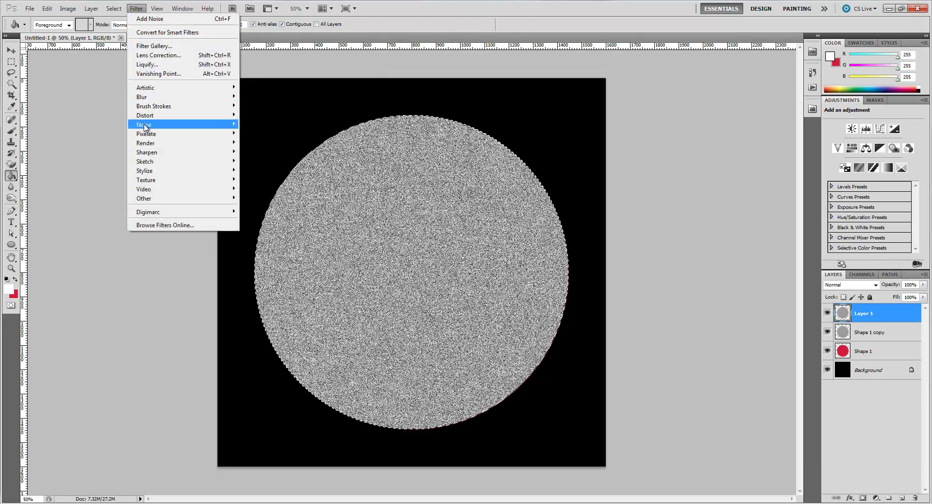
pyautogui.moveTo(224, 97)
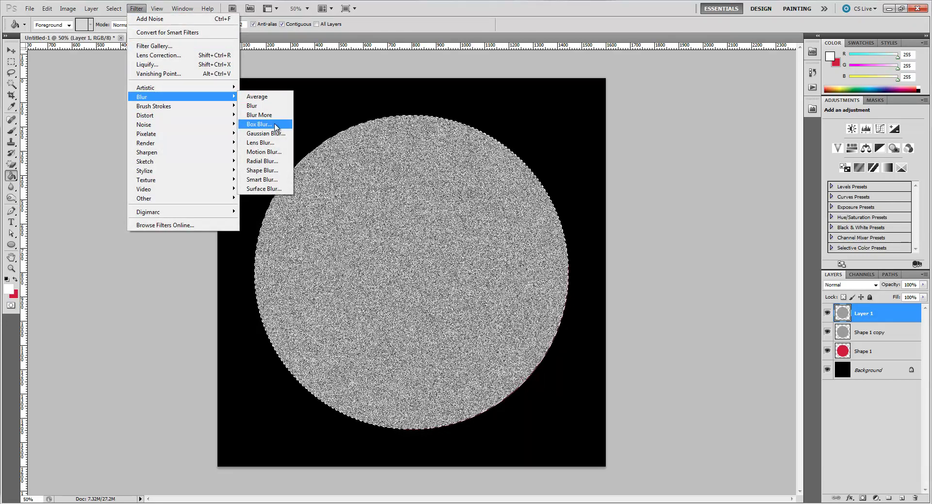
pyautogui.click(265, 160)
pyautogui.click(757, 146)
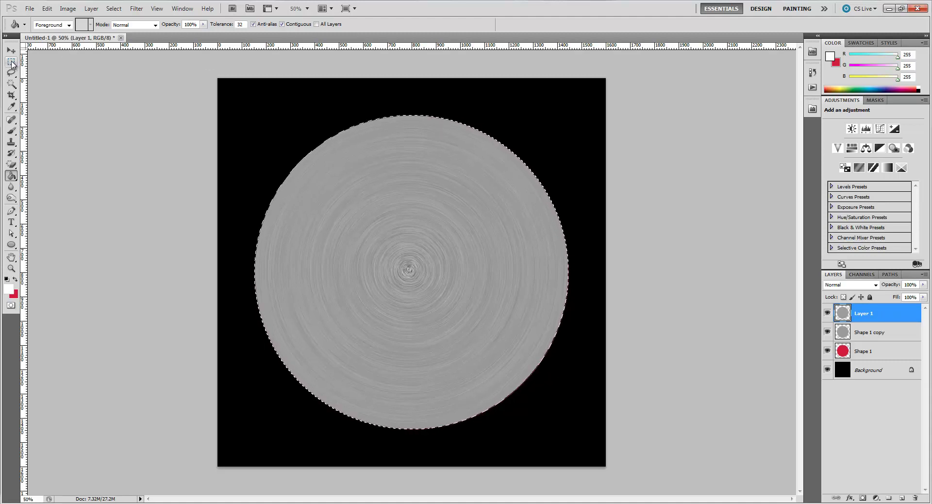
# - Deselect and scale Layer 1's grey disc down to about 90% with transform controls
pyautogui.hotkey('ctrl', 'd')
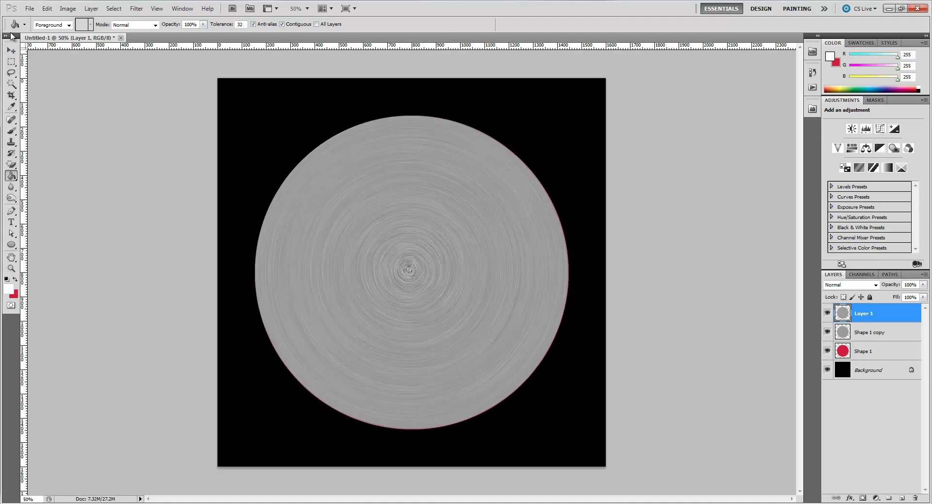
pyautogui.click(12, 51)
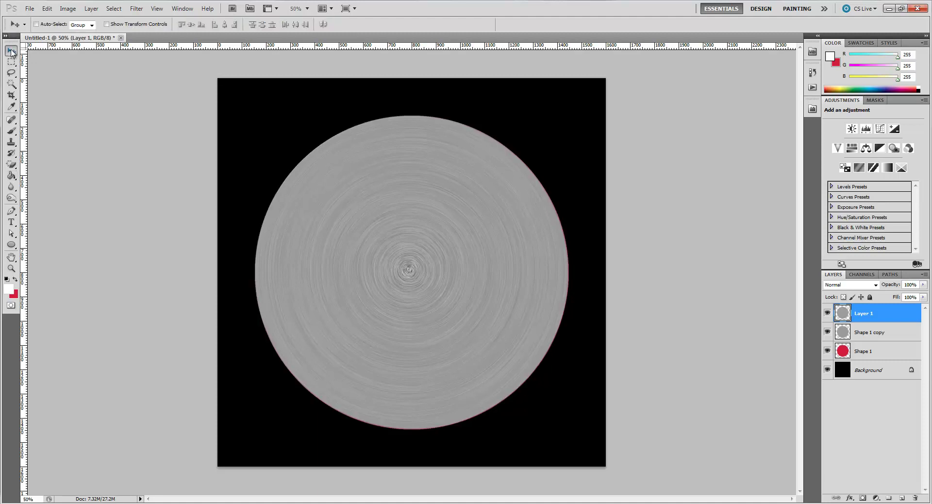
pyautogui.click(140, 24)
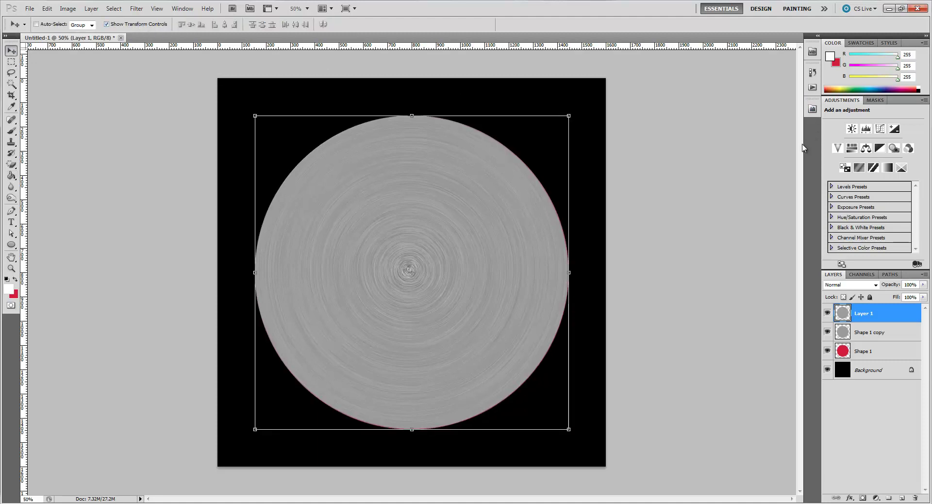
pyautogui.moveTo(573, 115); pyautogui.dragTo(526, 153)
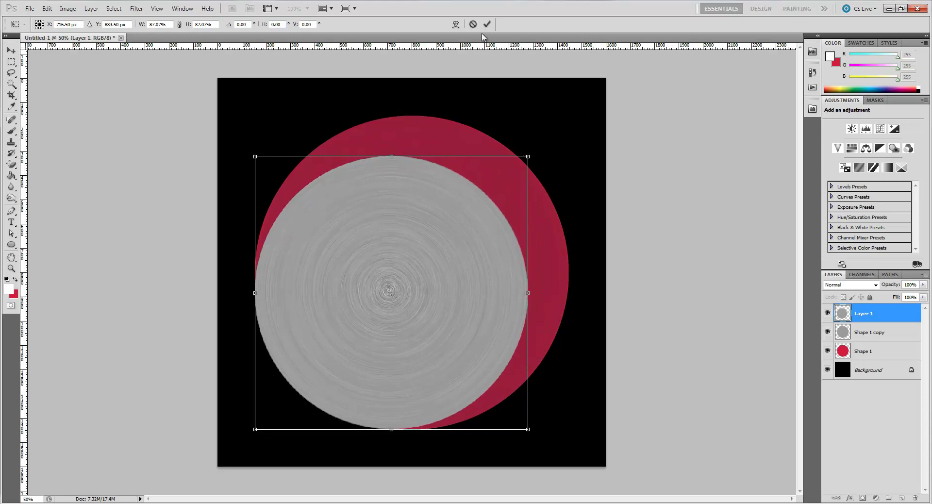
pyautogui.click(488, 25)
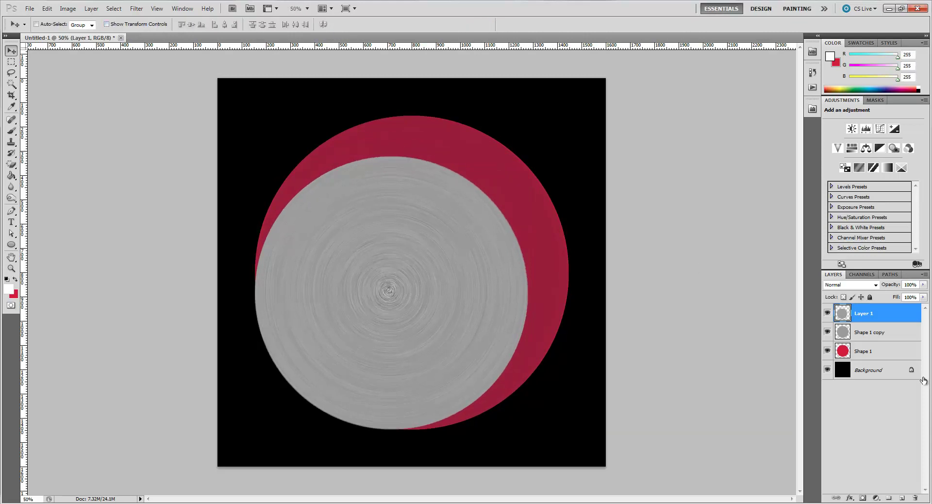
# - Align the grey disc to the vertical and horizontal centres of the red Shape 1 circle
pyautogui.keyDown('ctrl'); pyautogui.click(879, 356); pyautogui.keyUp('ctrl')
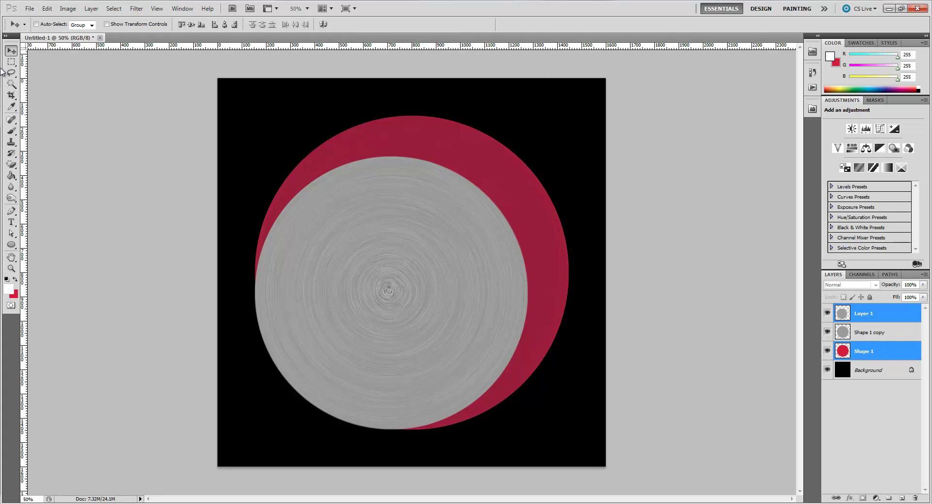
pyautogui.click(891, 314)
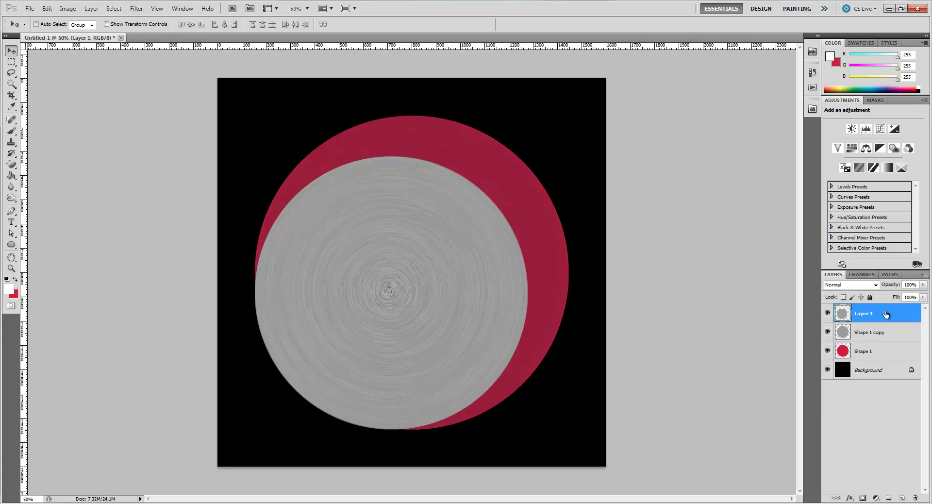
pyautogui.keyDown('ctrl'); pyautogui.click(879, 353); pyautogui.keyUp('ctrl')
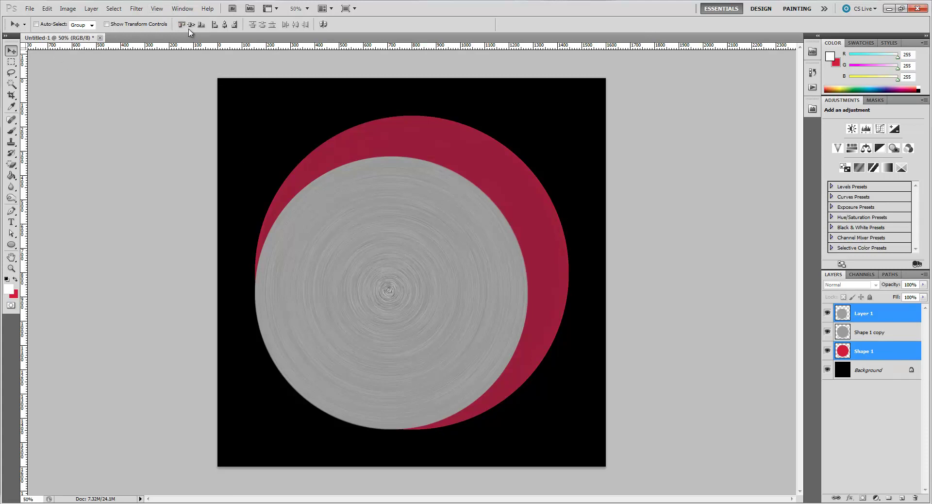
pyautogui.click(191, 25)
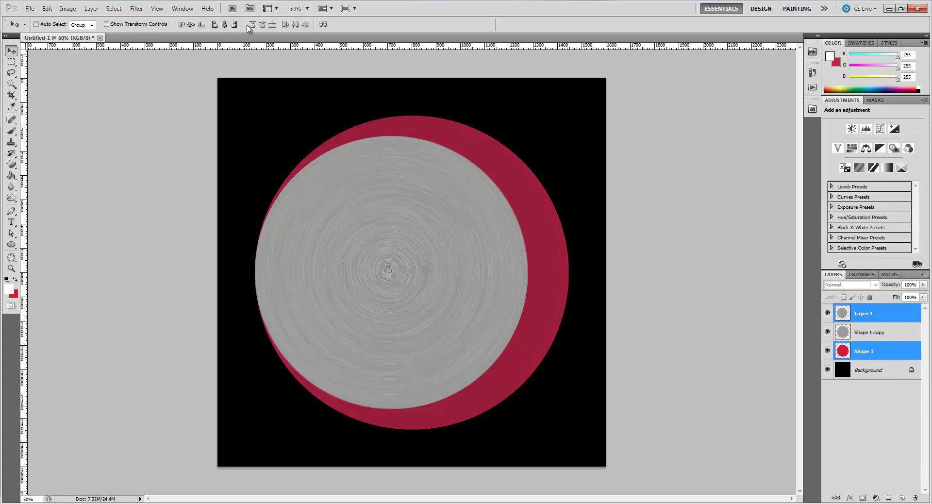
pyautogui.click(224, 25)
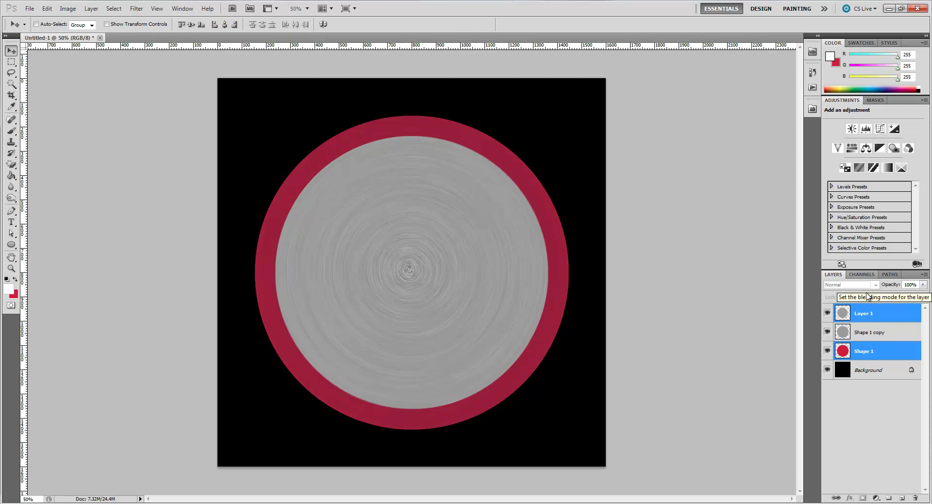
# - Shrink Layer 1's grey disc further to 95.73%
pyautogui.click(871, 316)
pyautogui.click(107, 24)
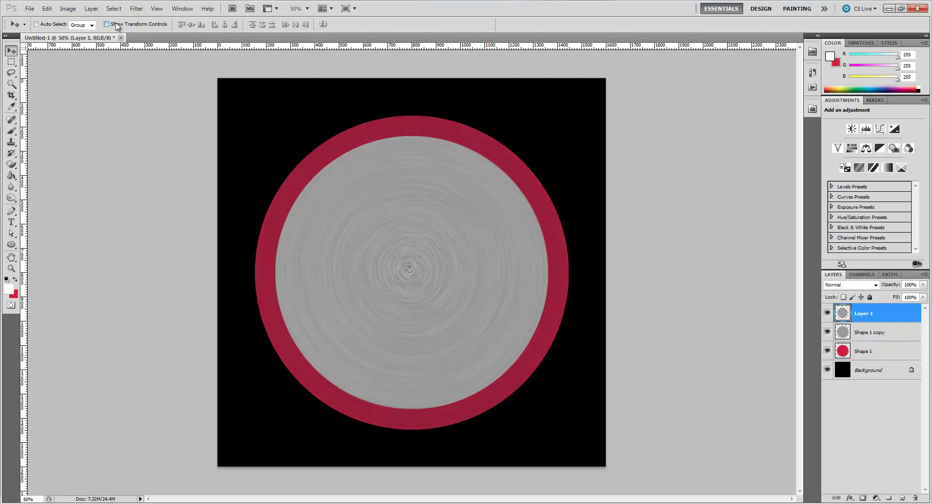
pyautogui.moveTo(549, 136); pyautogui.dragTo(537, 148)
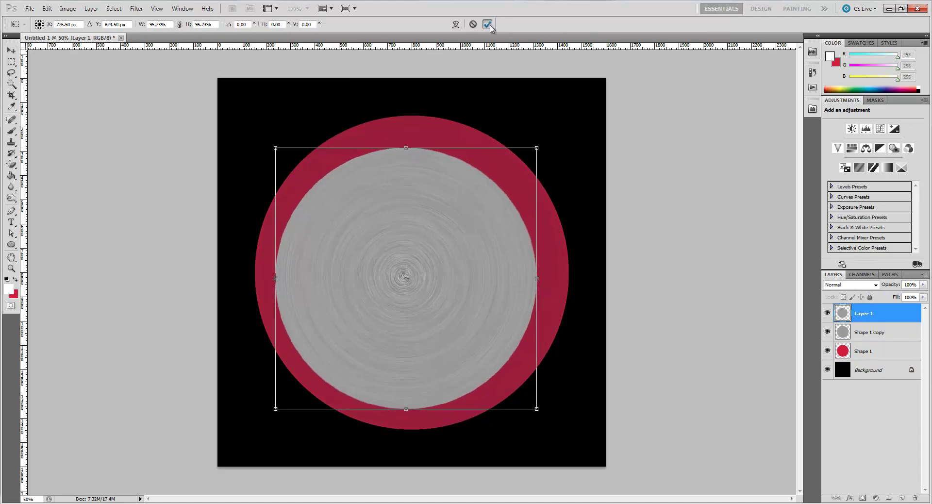
pyautogui.click(486, 24)
pyautogui.click(145, 25)
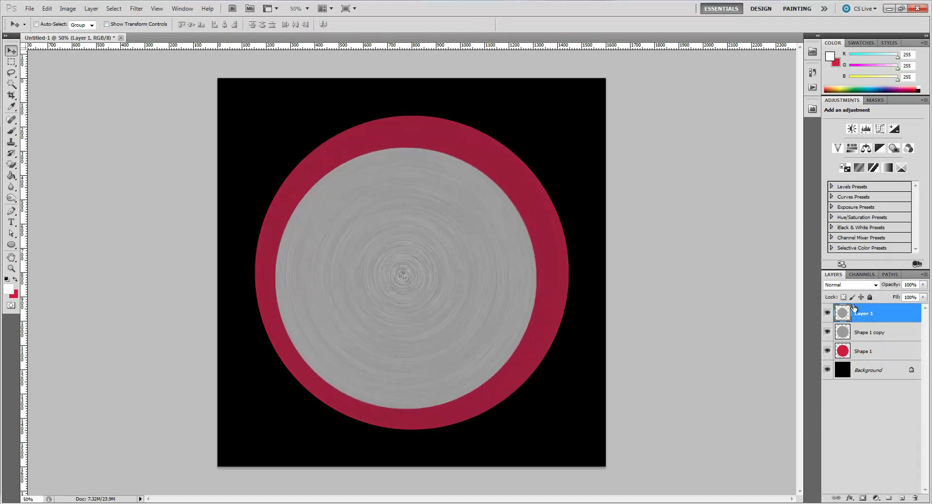
# - Re-centre the grey disc vertically and horizontally on Shape 1, then deselect all layers
pyautogui.keyDown('ctrl'); pyautogui.click(882, 352); pyautogui.keyUp('ctrl')
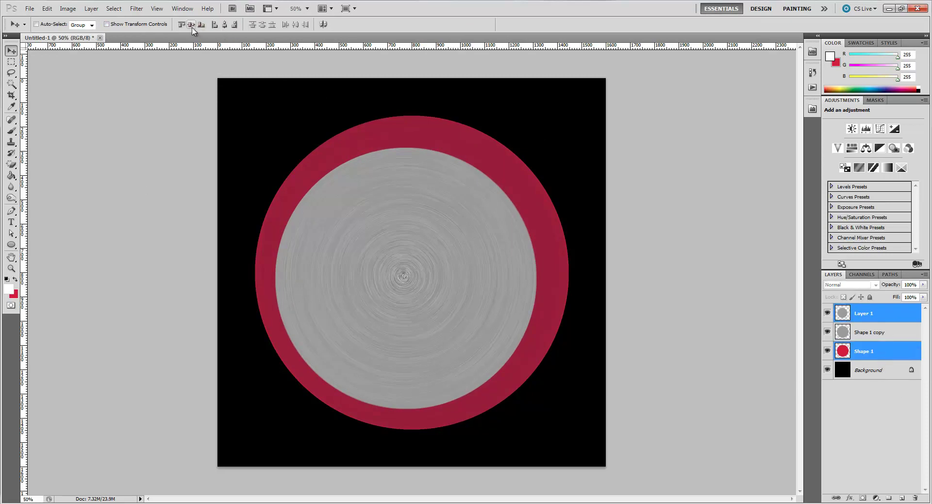
pyautogui.click(192, 24)
pyautogui.click(225, 24)
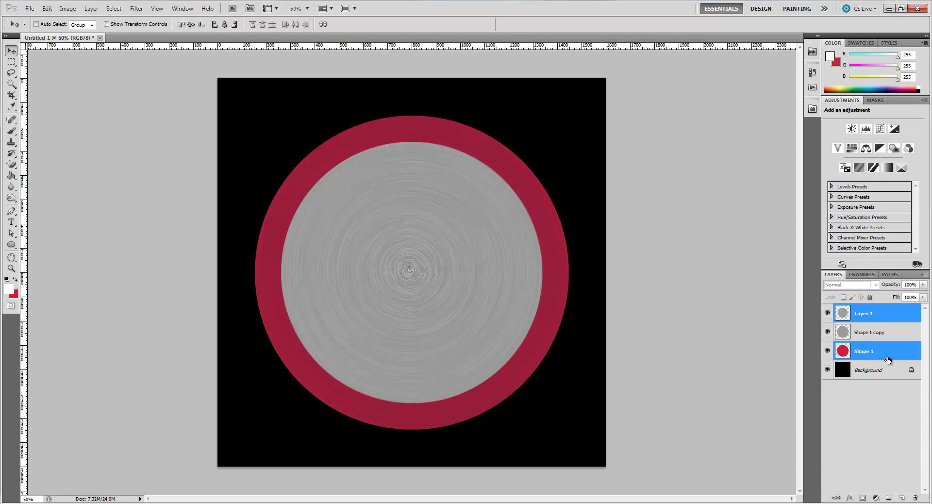
pyautogui.click(862, 320)
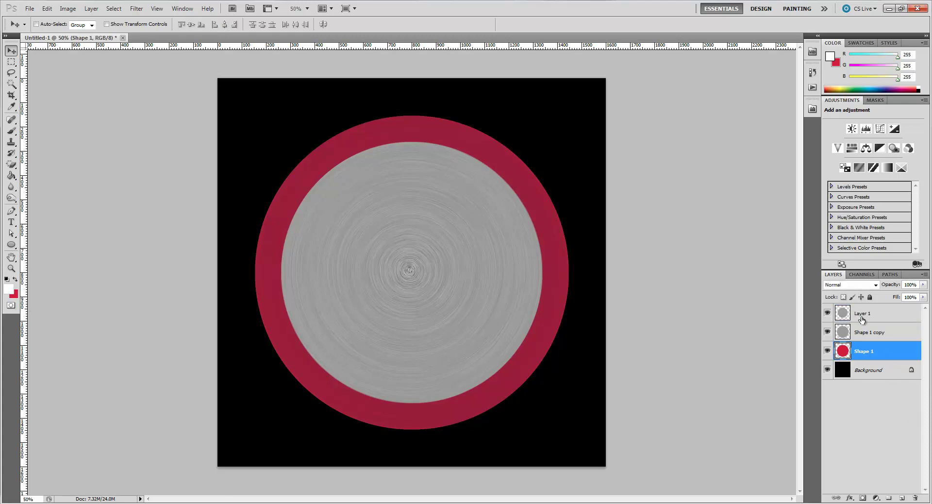
pyautogui.click(900, 418)
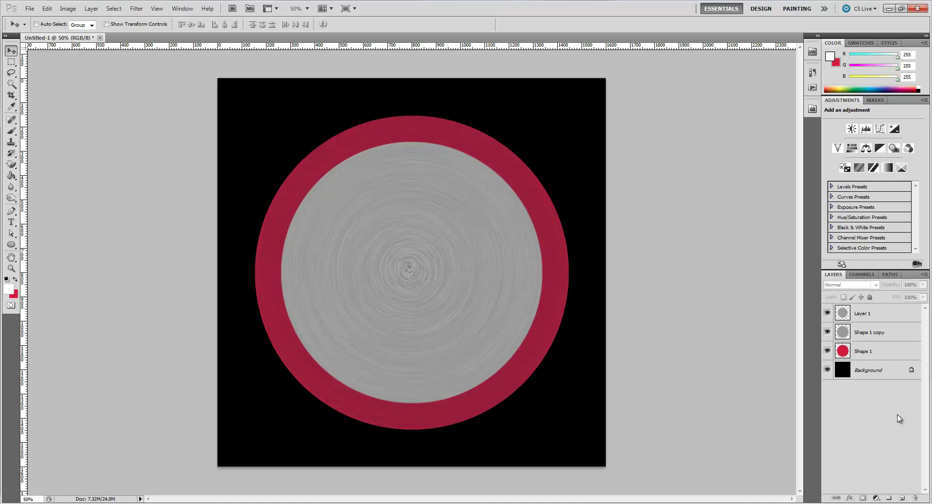
# - Duplicate the Shape 1 and Shape 1 copy layers
pyautogui.click(867, 355)
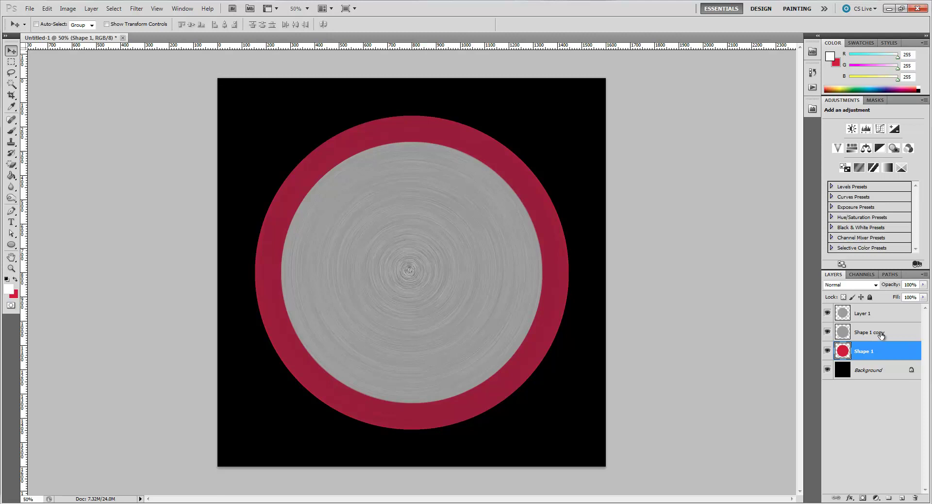
pyautogui.keyDown('shift'); pyautogui.click(881, 334); pyautogui.keyUp('shift')
pyautogui.rightClick(881, 334)
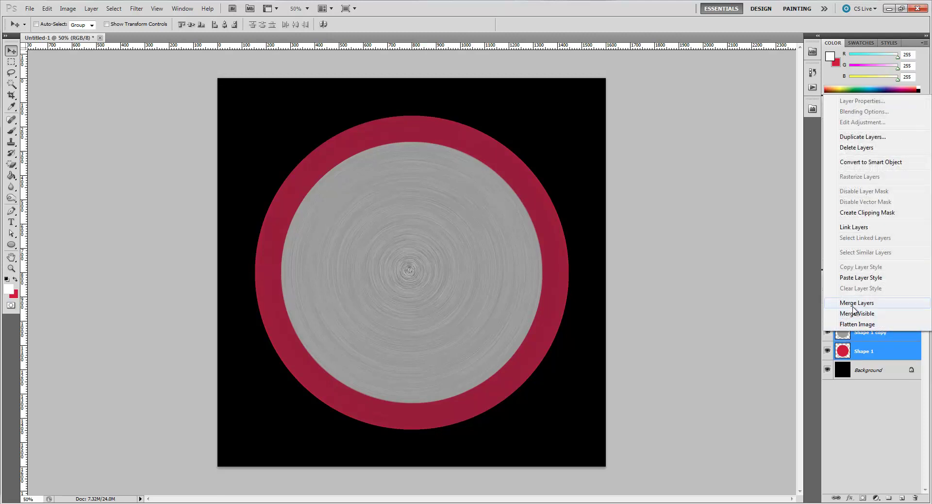
pyautogui.click(849, 139)
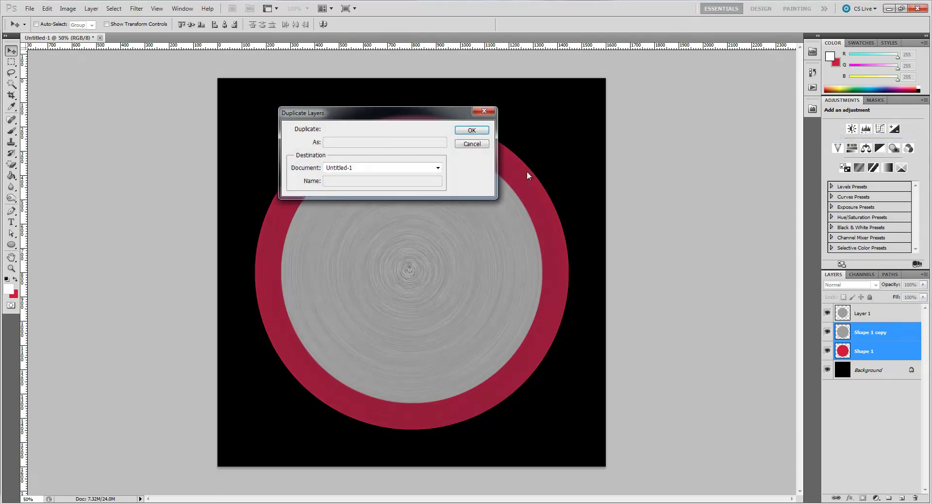
pyautogui.click(480, 132)
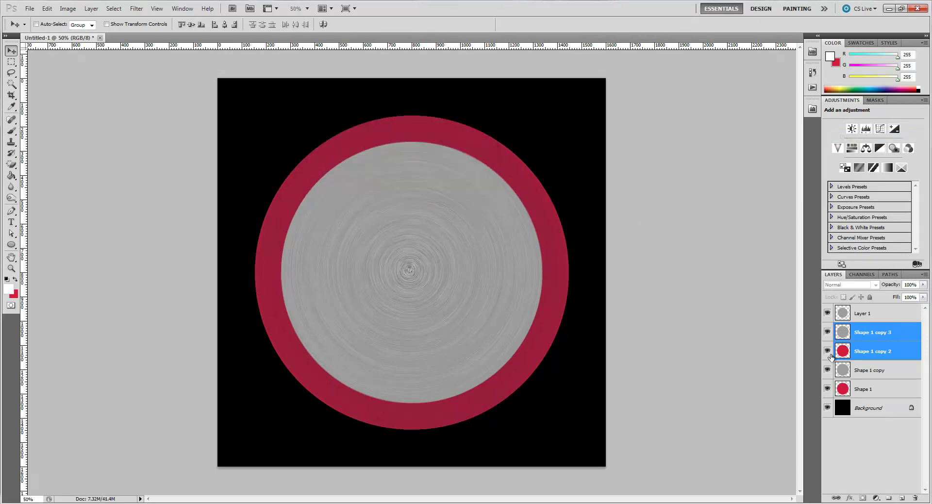
# - Merge the duplicates into Shape 1 copy 3 and move it to the top of the stack
pyautogui.rightClick(885, 332)
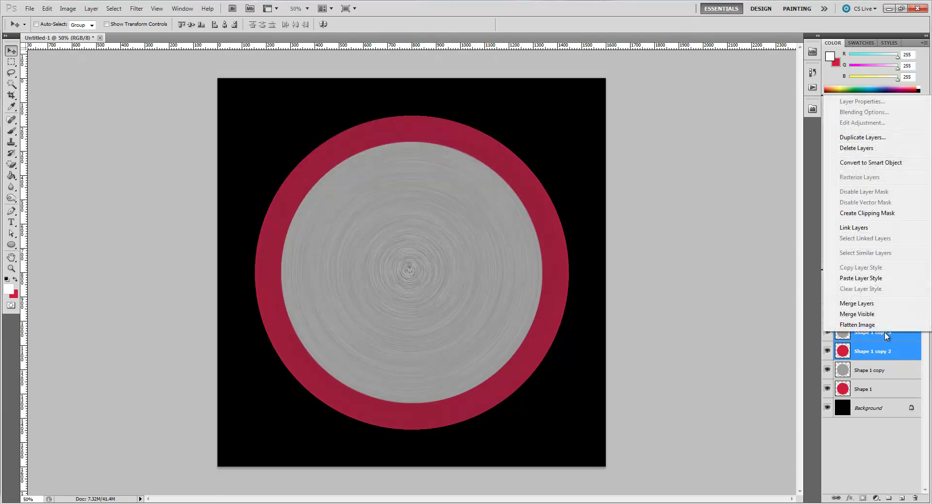
pyautogui.click(874, 305)
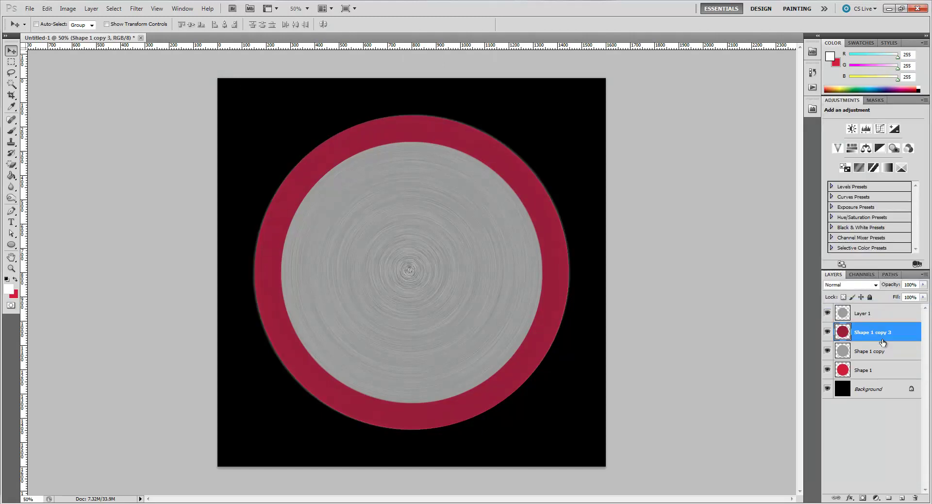
pyautogui.moveTo(881, 334); pyautogui.dragTo(876, 311)
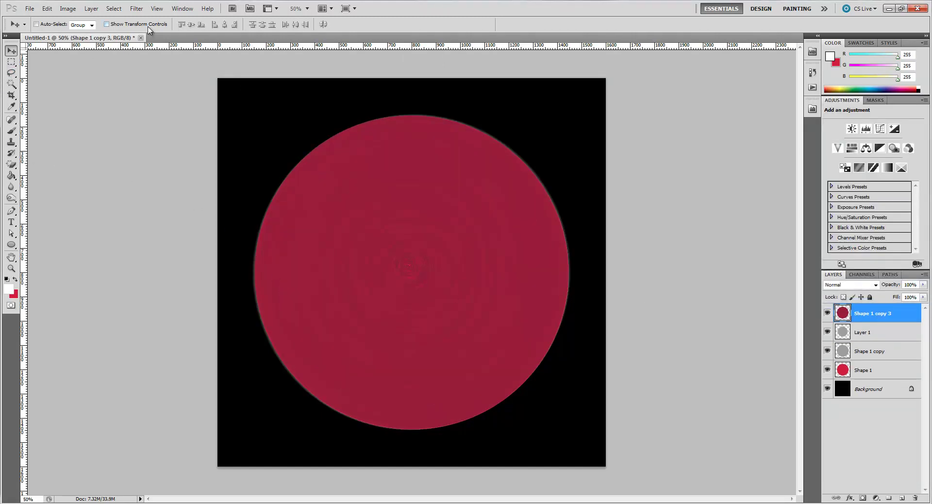
# - Shrink Shape 1 copy 3 to about 84.7% and drag it to the centre of the grey disc
pyautogui.click(106, 25)
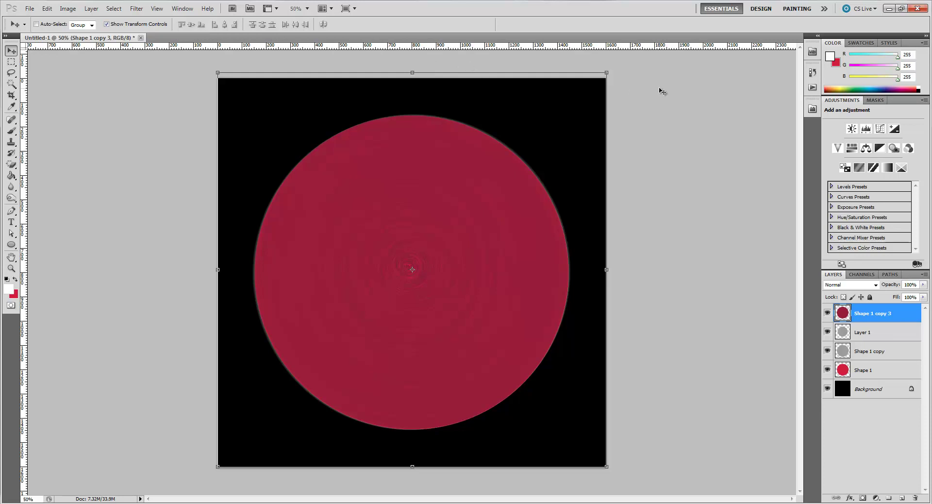
pyautogui.moveTo(607, 72); pyautogui.dragTo(550, 151)
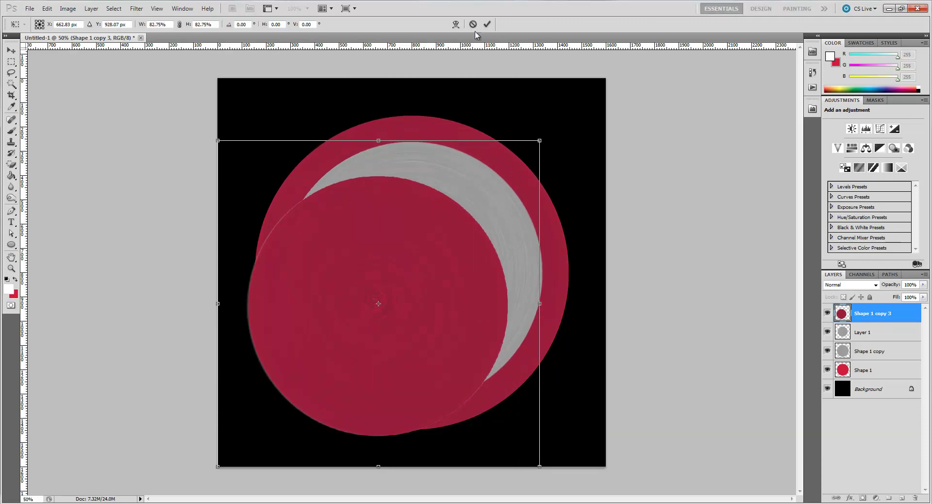
pyautogui.click(487, 24)
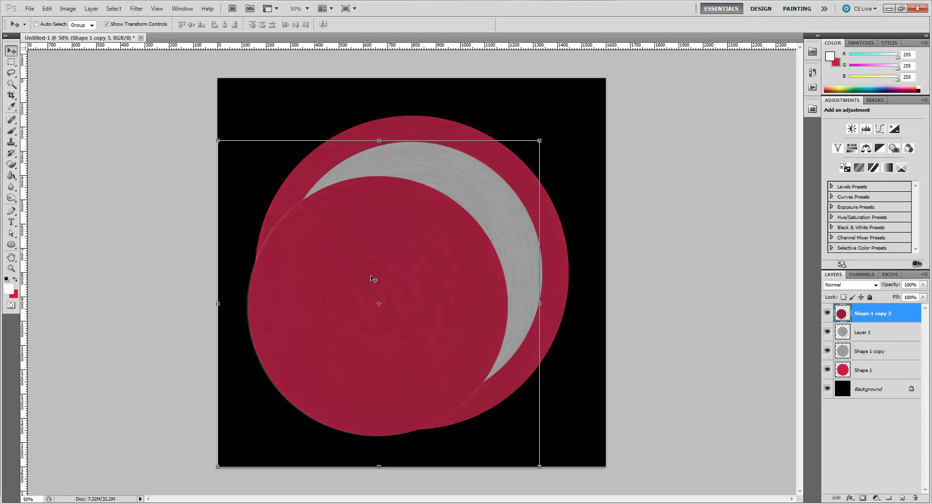
pyautogui.moveTo(374, 279); pyautogui.dragTo(403, 250)
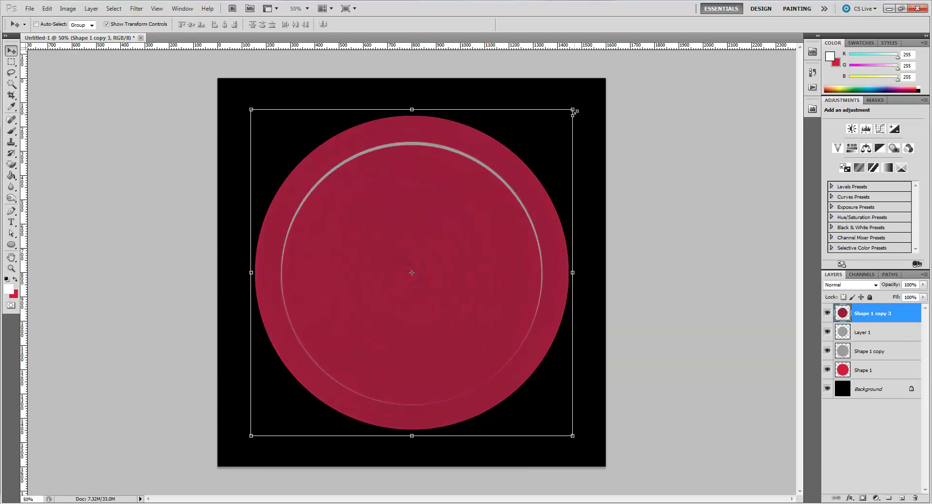
pyautogui.moveTo(574, 112); pyautogui.dragTo(535, 164)
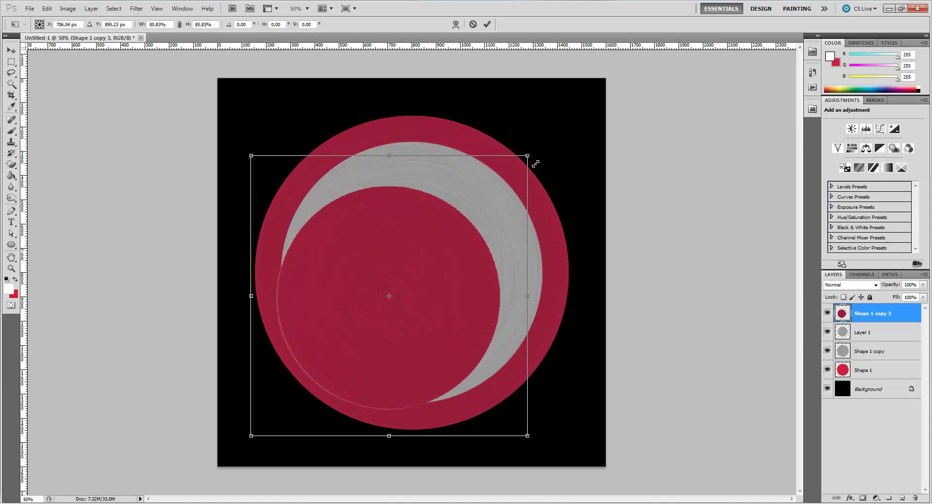
pyautogui.moveTo(393, 254); pyautogui.dragTo(415, 232)
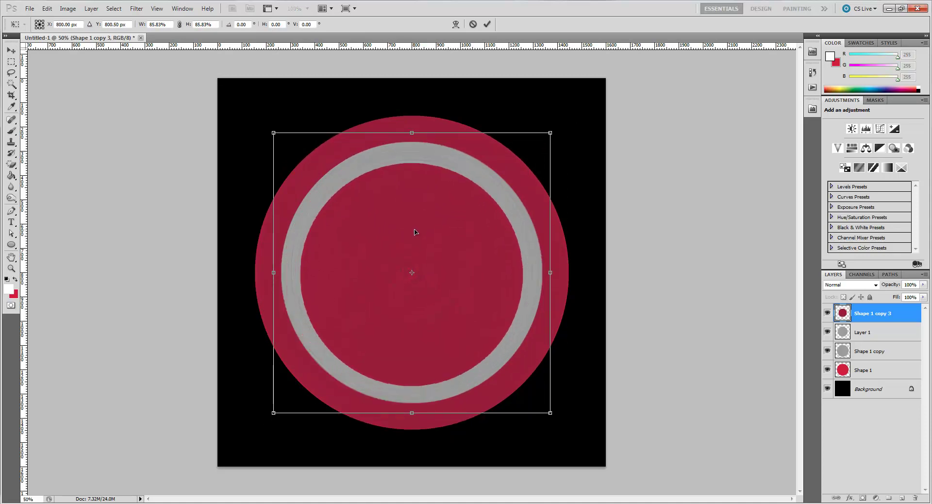
pyautogui.moveTo(551, 132); pyautogui.dragTo(547, 136)
pyautogui.click(487, 25)
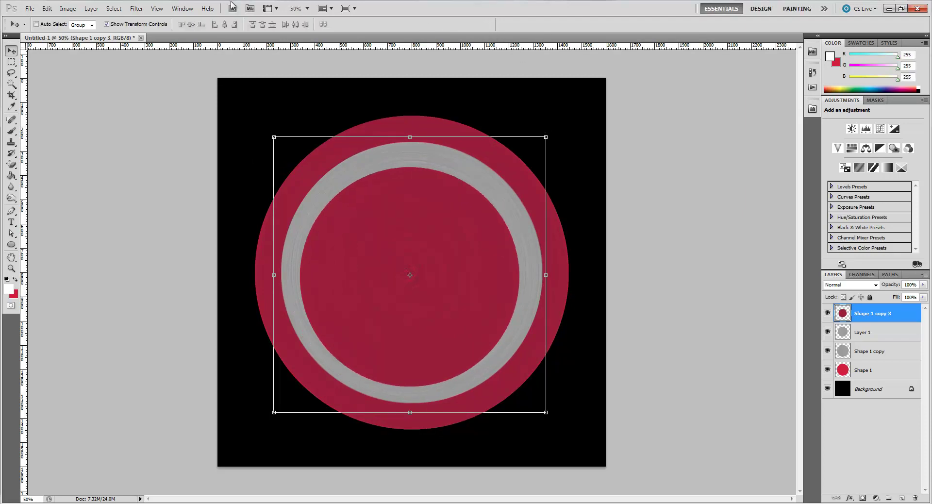
pyautogui.click(108, 24)
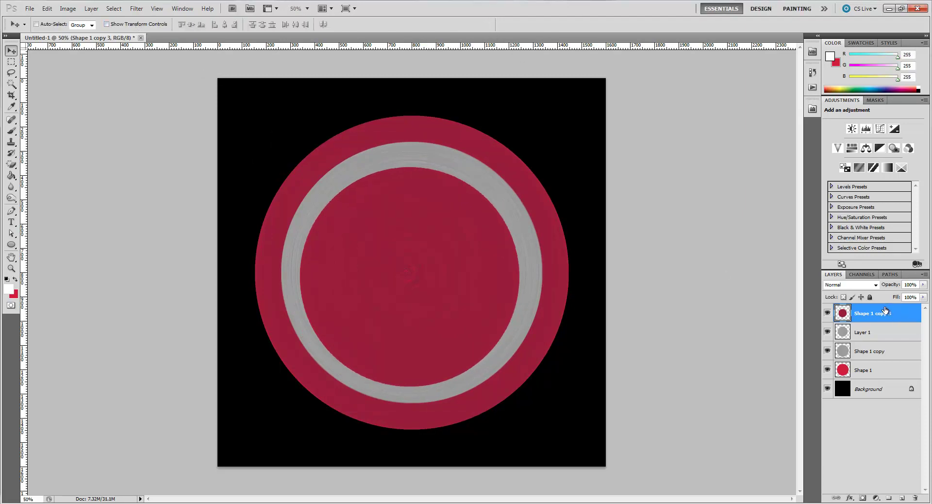
# - Align Shape 1 copy 3 to Shape 1's vertical and horizontal centres
pyautogui.keyDown('ctrl'); pyautogui.click(876, 376); pyautogui.keyUp('ctrl')
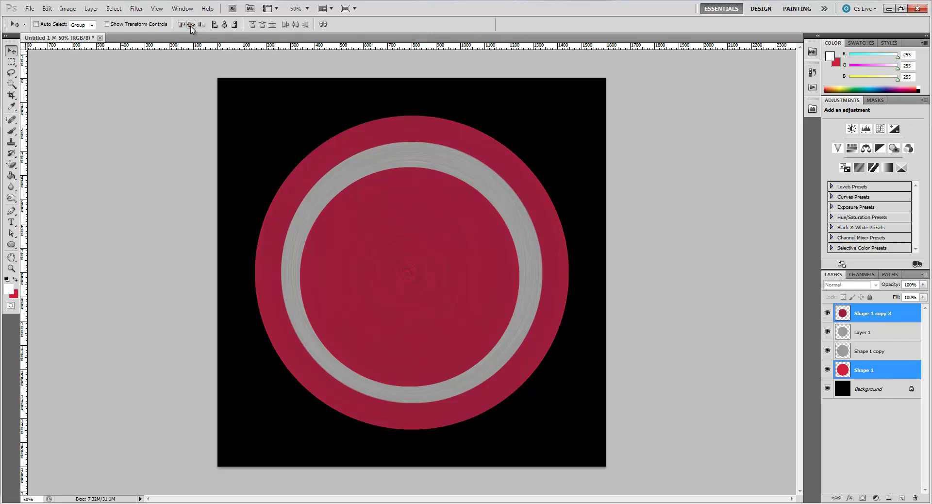
pyautogui.click(190, 27)
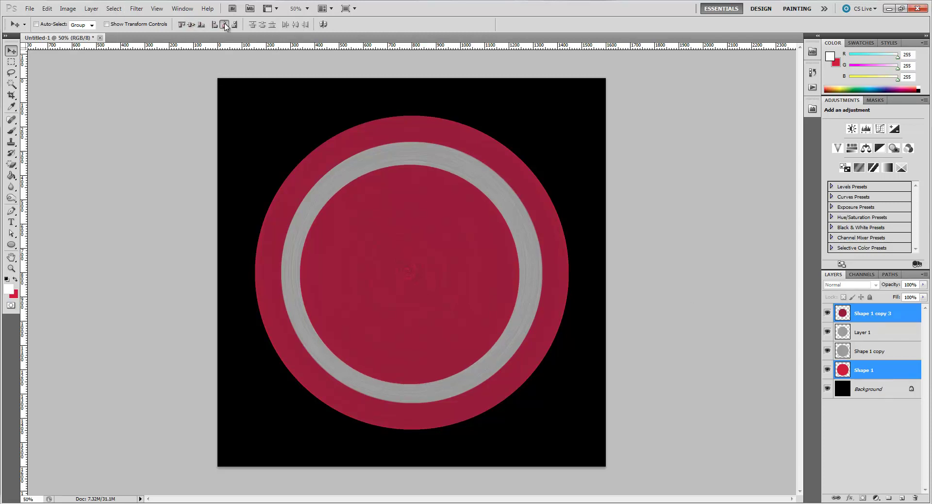
pyautogui.click(225, 25)
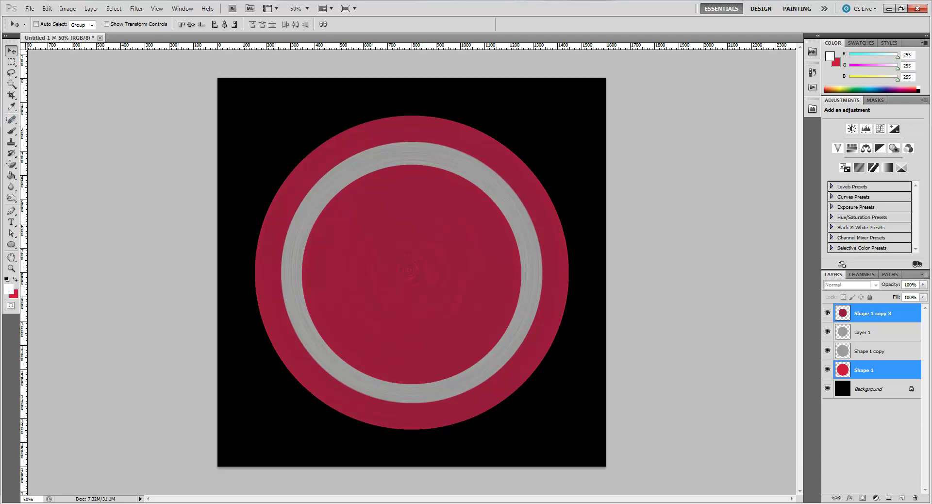
# - Shrink the inner red disc to 97.88% and re-centre it on Shape 1
pyautogui.click(868, 320)
pyautogui.click(128, 24)
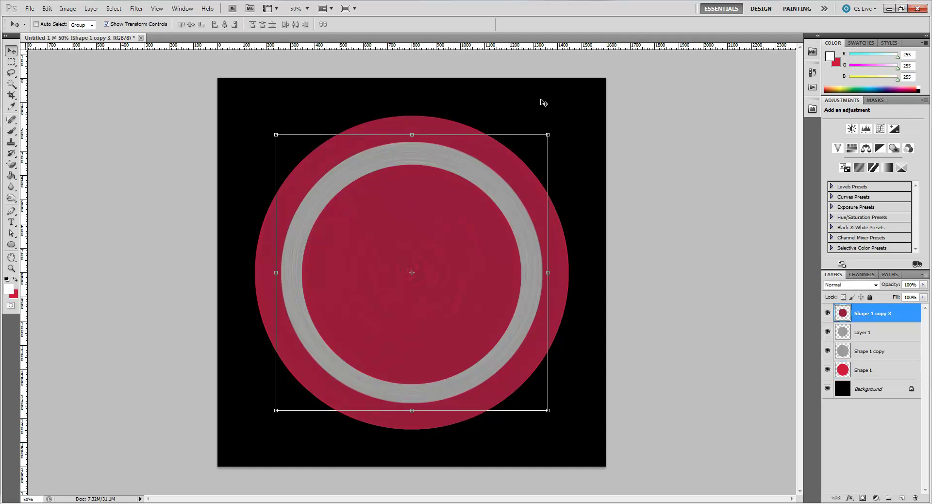
pyautogui.moveTo(549, 135); pyautogui.dragTo(543, 140)
pyautogui.click(488, 26)
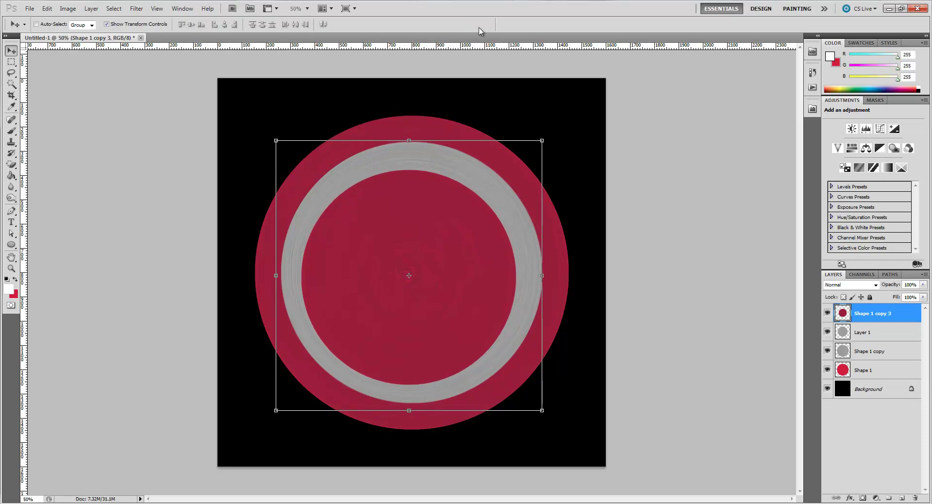
pyautogui.click(137, 24)
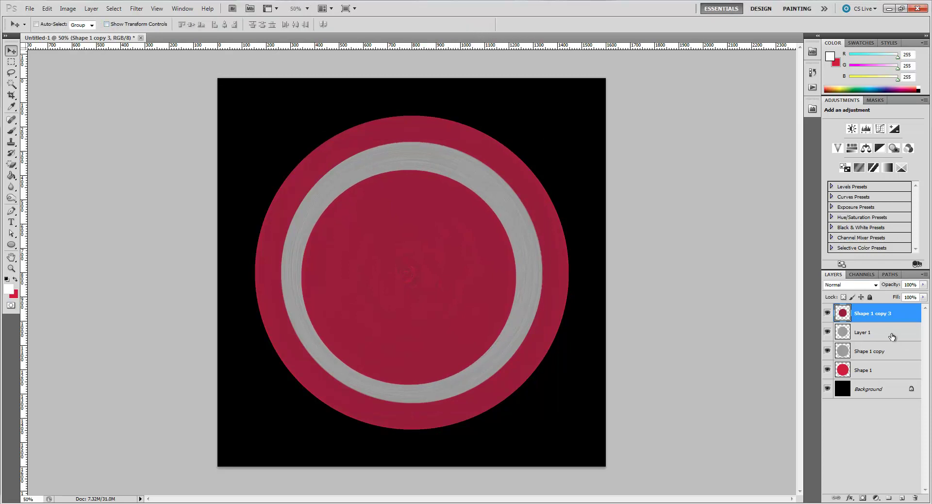
pyautogui.keyDown('ctrl'); pyautogui.click(869, 370); pyautogui.keyUp('ctrl')
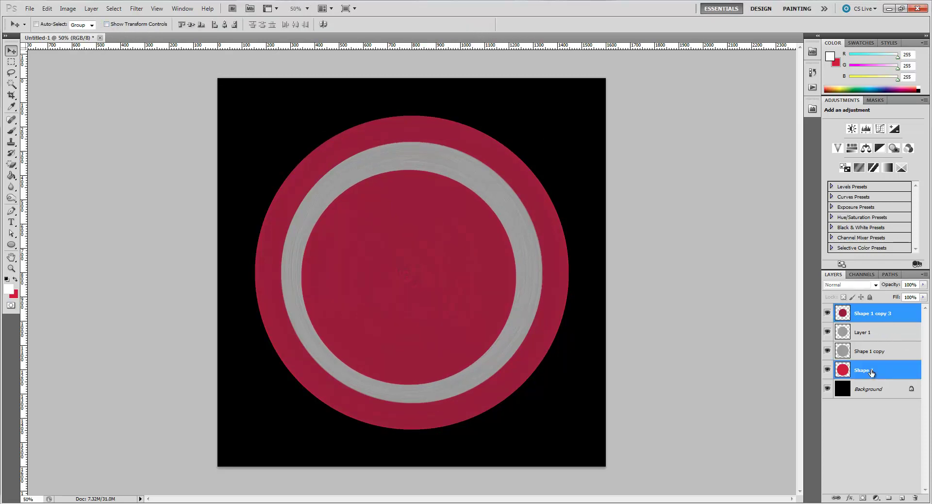
pyautogui.click(191, 25)
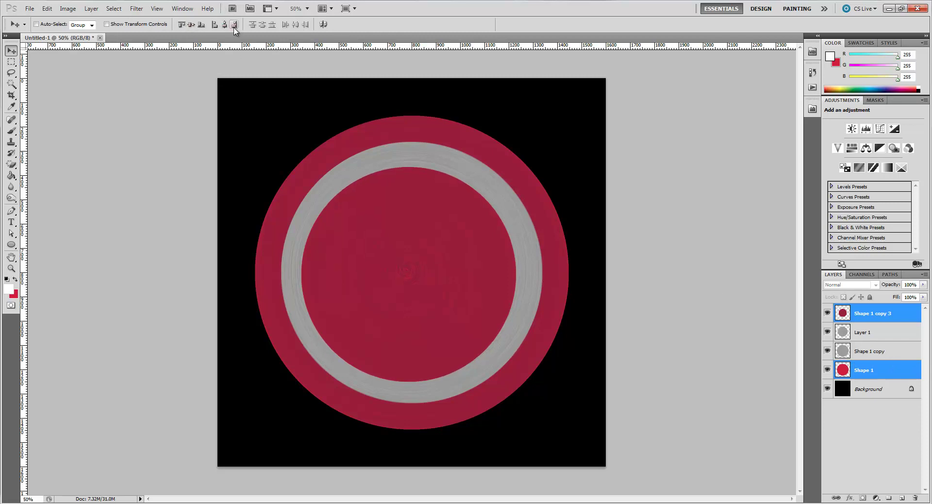
pyautogui.click(224, 25)
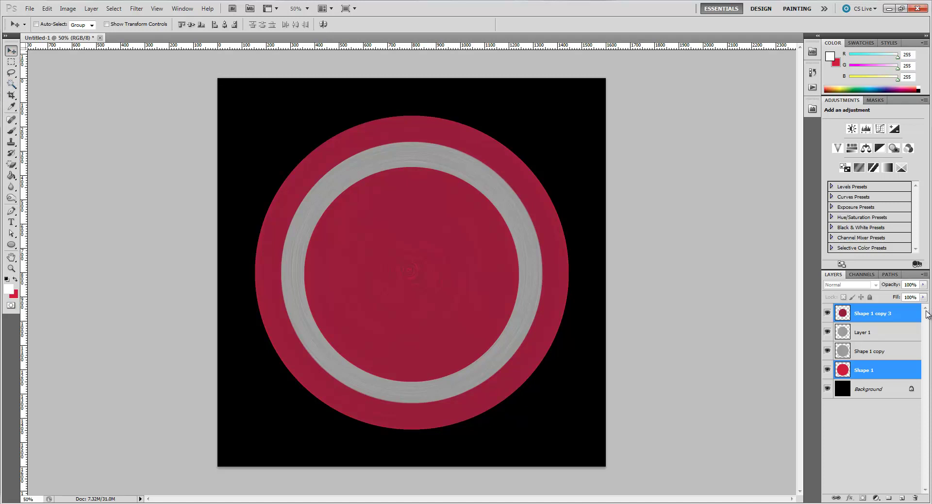
# - Load the inner circle's selection on a new Layer 2 and set the foreground colour to blue 0a3fac
pyautogui.keyDown('ctrl'); pyautogui.click(844, 317); pyautogui.keyUp('ctrl')
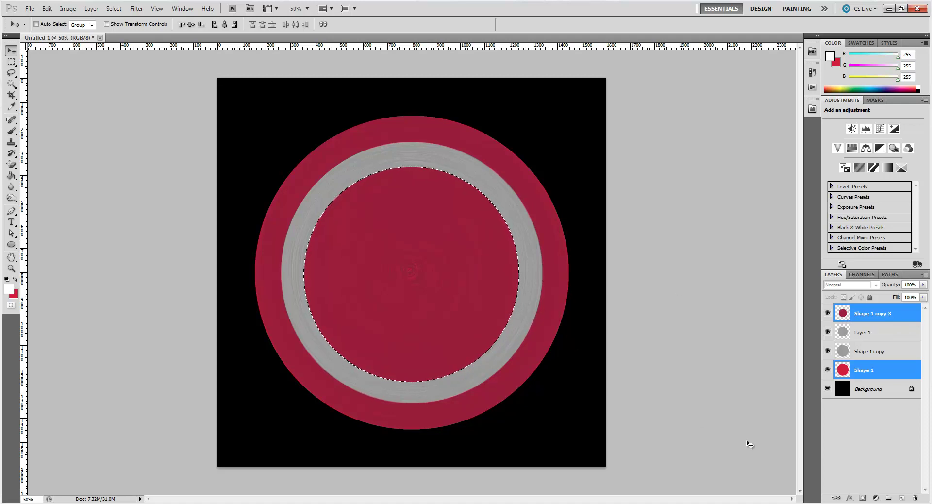
pyautogui.click(902, 498)
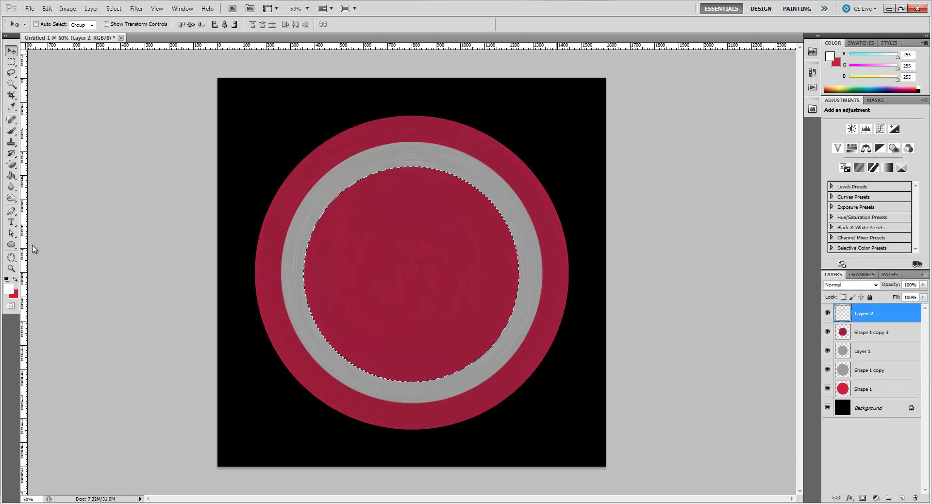
pyautogui.click(9, 289)
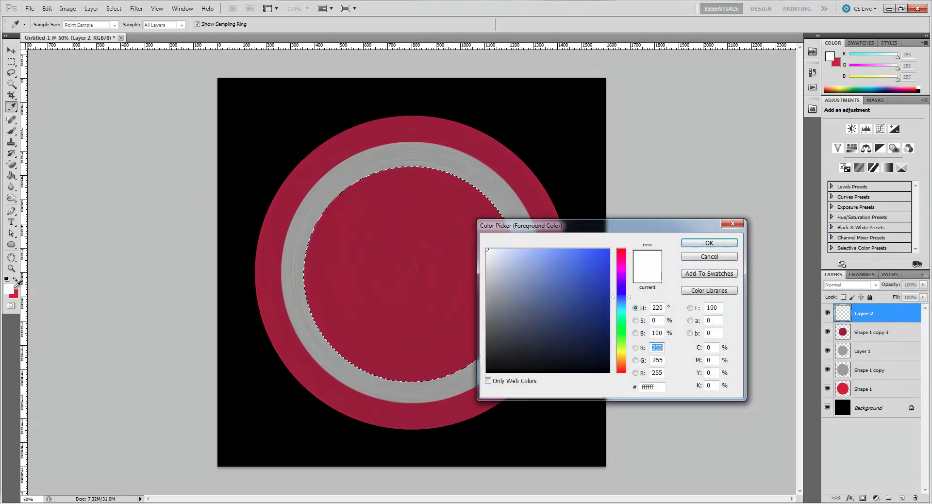
pyautogui.click(602, 291)
pyautogui.moveTo(602, 290); pyautogui.dragTo(603, 289)
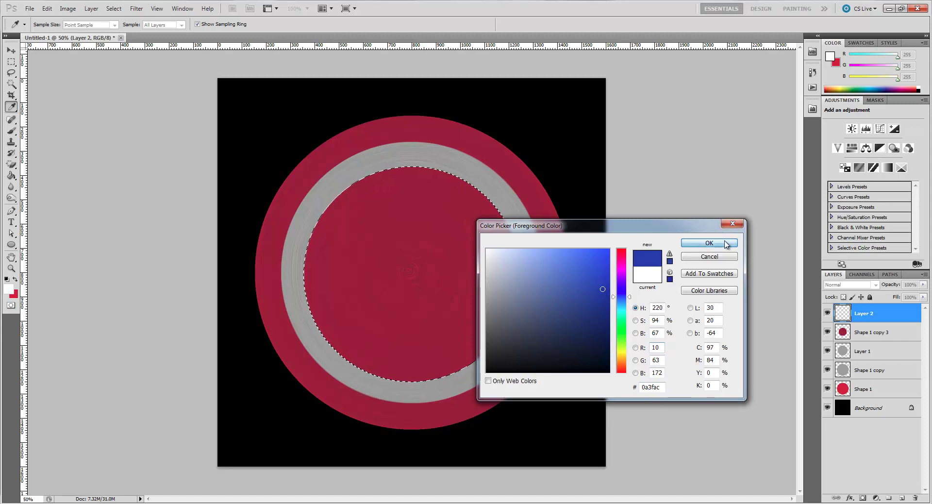
pyautogui.click(709, 243)
pyautogui.press('v')
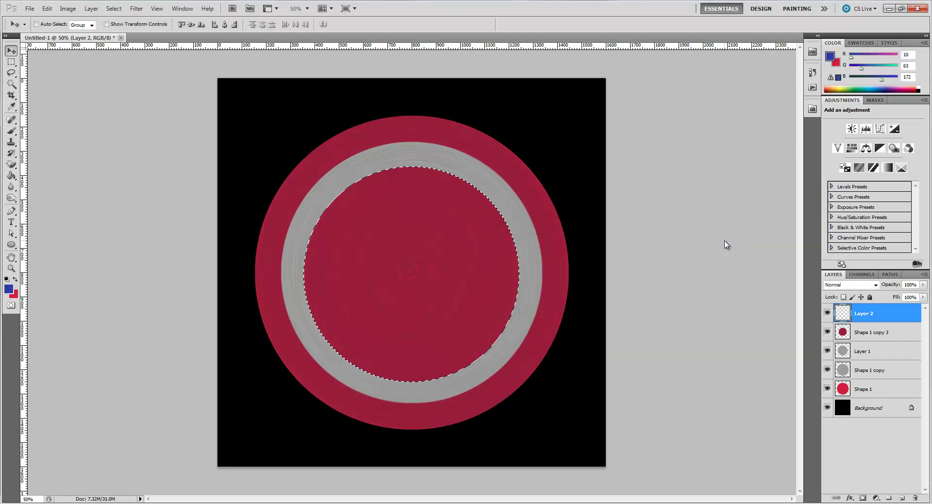
# - Fill the selected centre disc with the blue, then add an empty Layer 3
pyautogui.click(11, 176)
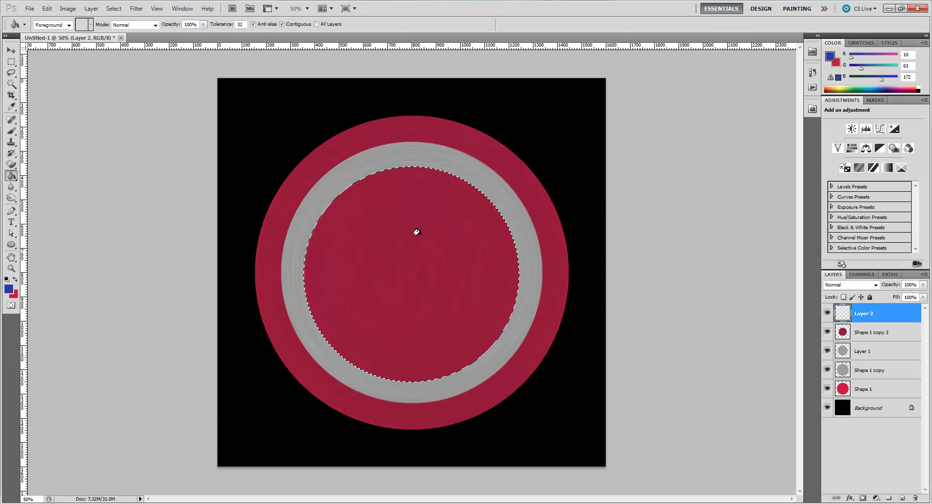
pyautogui.click(419, 235)
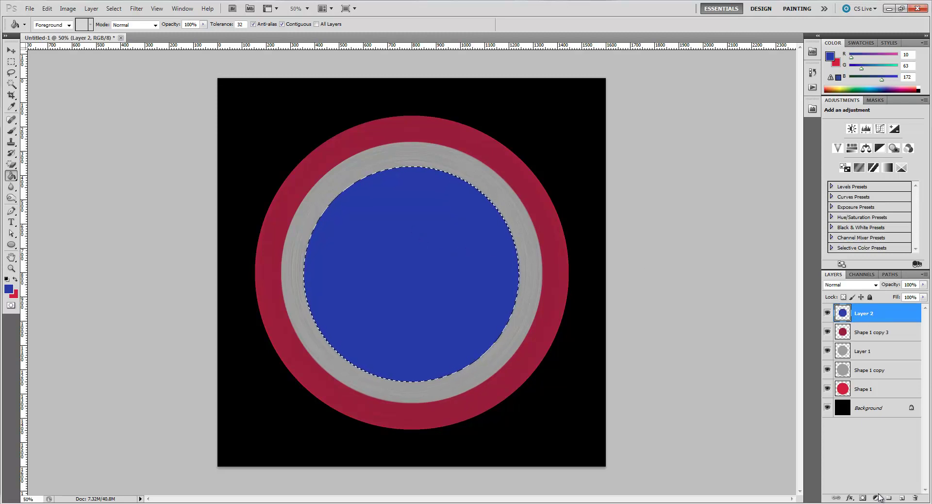
pyautogui.click(902, 497)
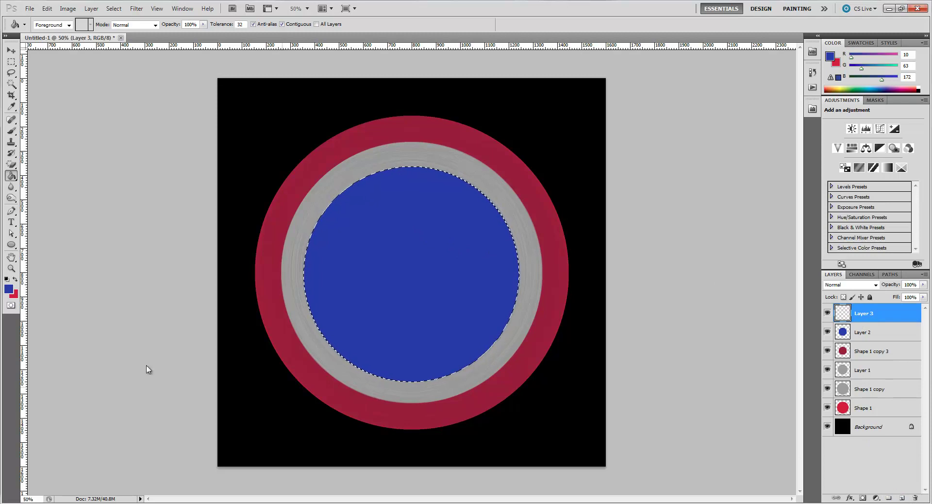
# - Set the foreground to near-white and fill the centre circle on Layer 3 with it
pyautogui.click(9, 289)
pyautogui.click(483, 252)
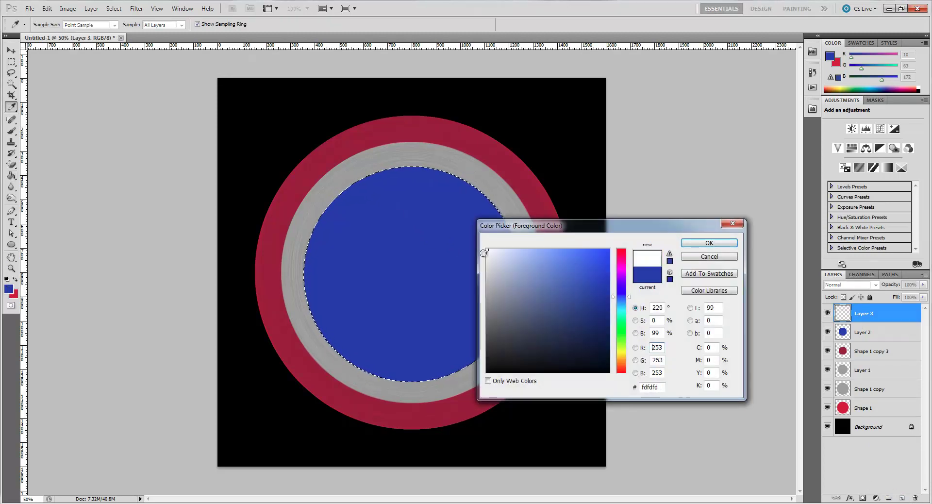
pyautogui.click(709, 243)
pyautogui.press('g')
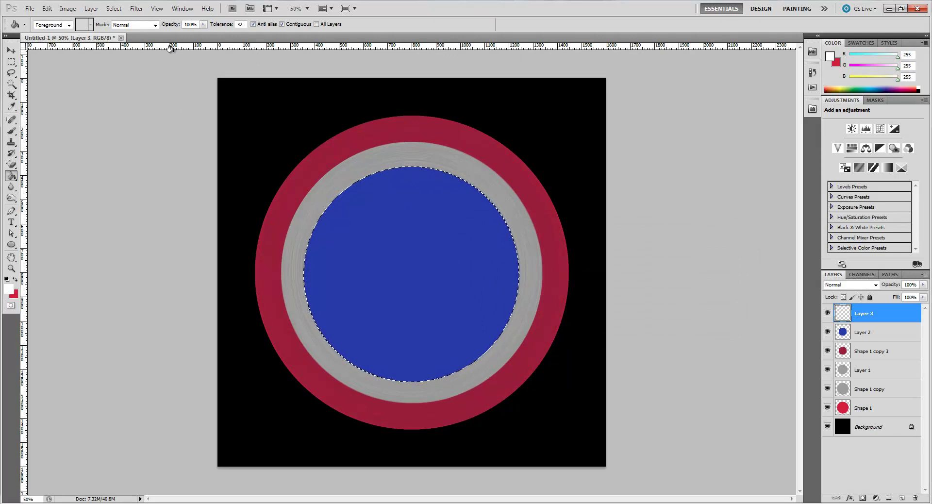
pyautogui.click(137, 8)
pyautogui.moveTo(160, 119)
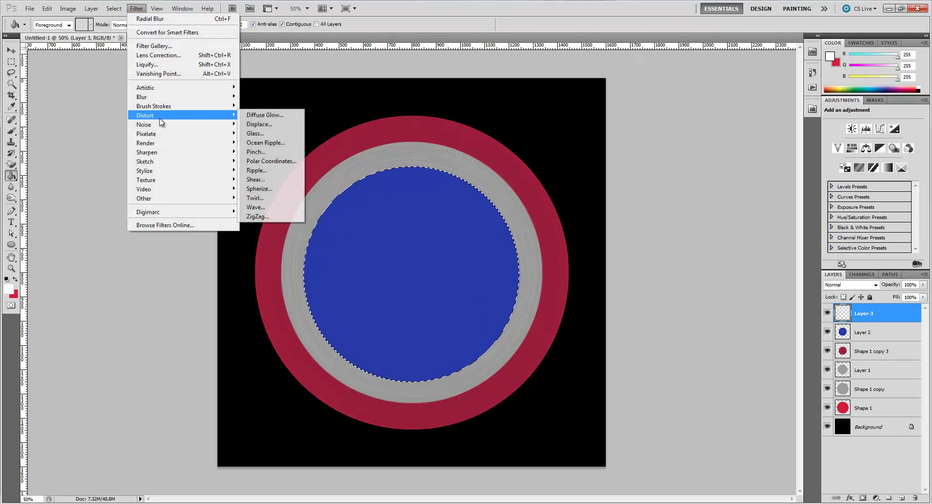
pyautogui.click(261, 124)
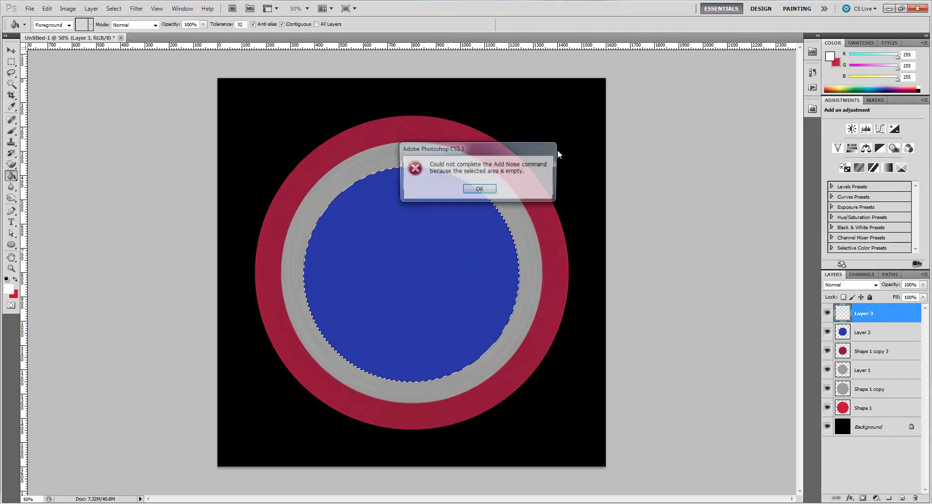
pyautogui.click(479, 190)
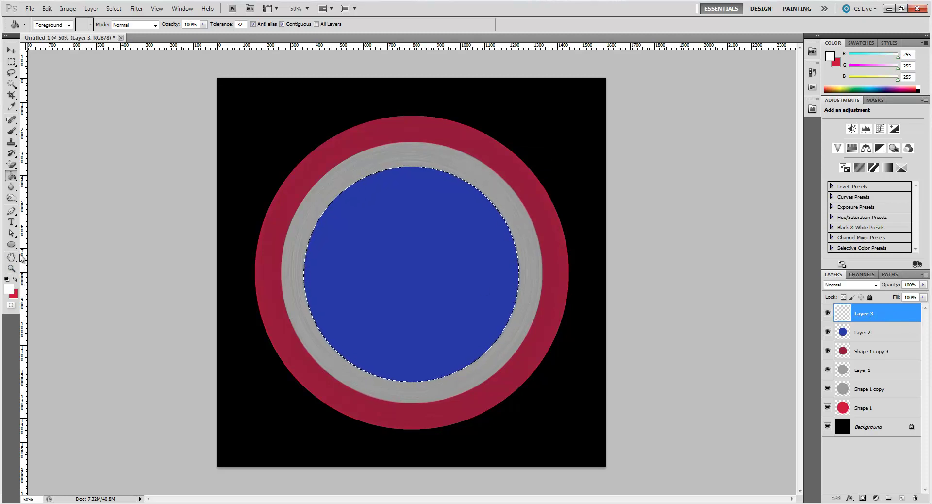
pyautogui.click(427, 252)
# - Add noise to the white disc and apply a Spin Radial Blur with Best quality
pyautogui.click(140, 10)
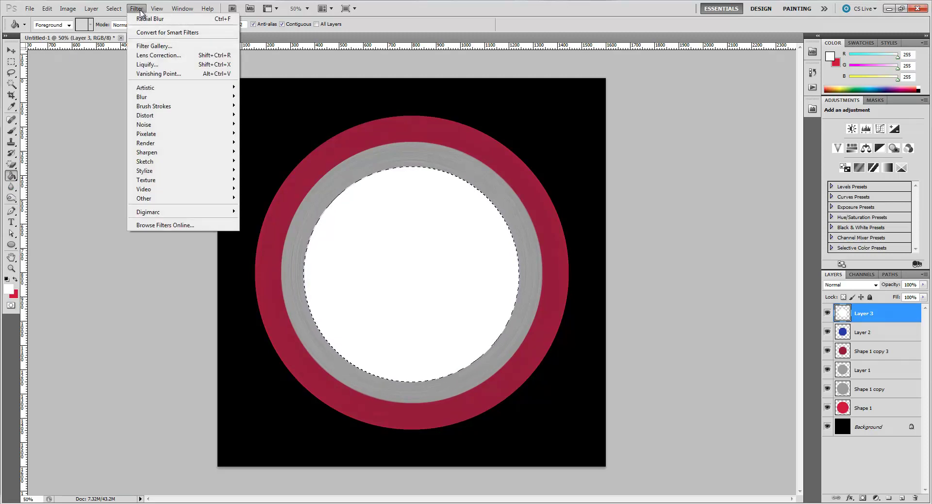
pyautogui.moveTo(167, 128)
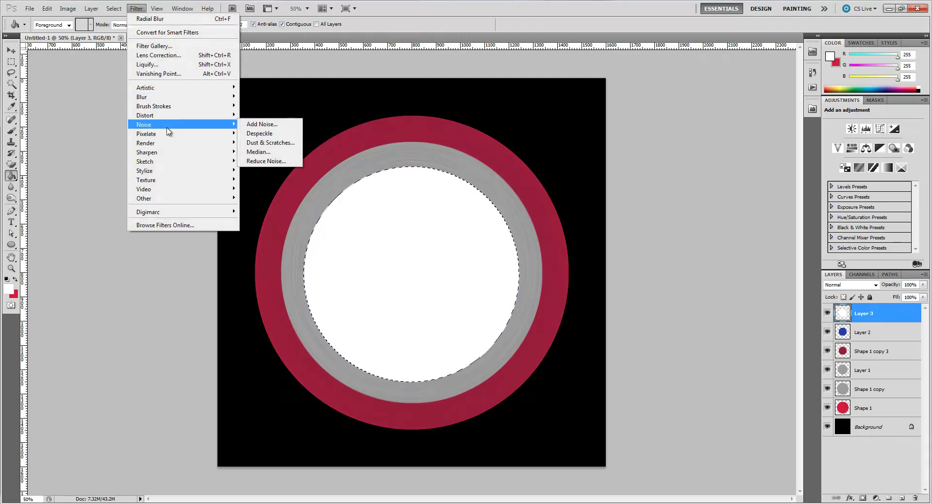
pyautogui.click(269, 127)
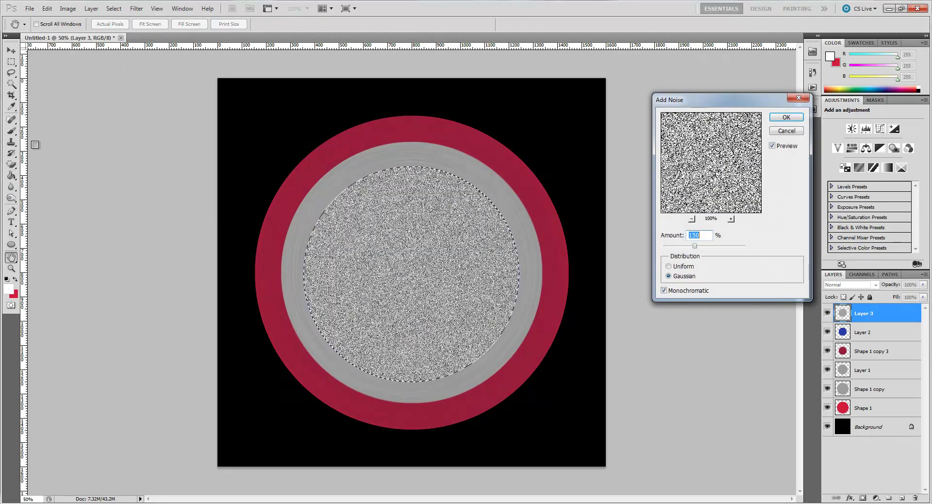
pyautogui.click(787, 118)
pyautogui.click(137, 8)
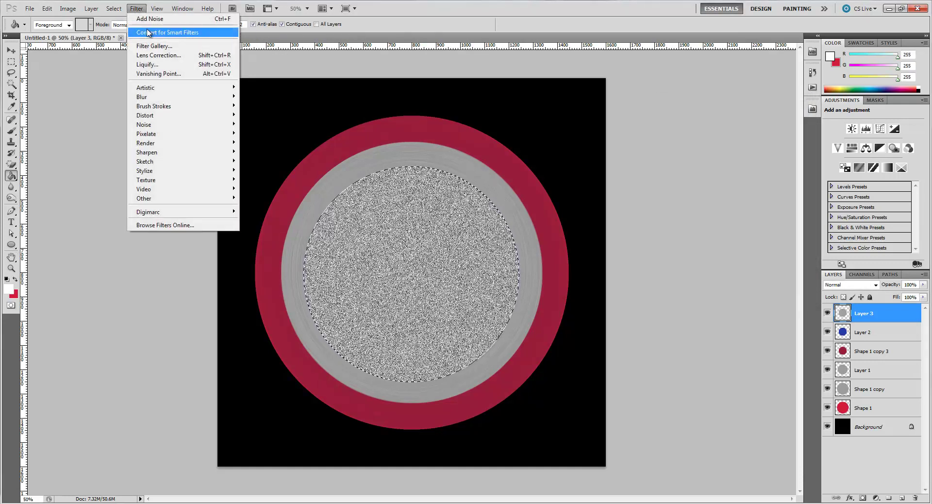
pyautogui.moveTo(167, 97)
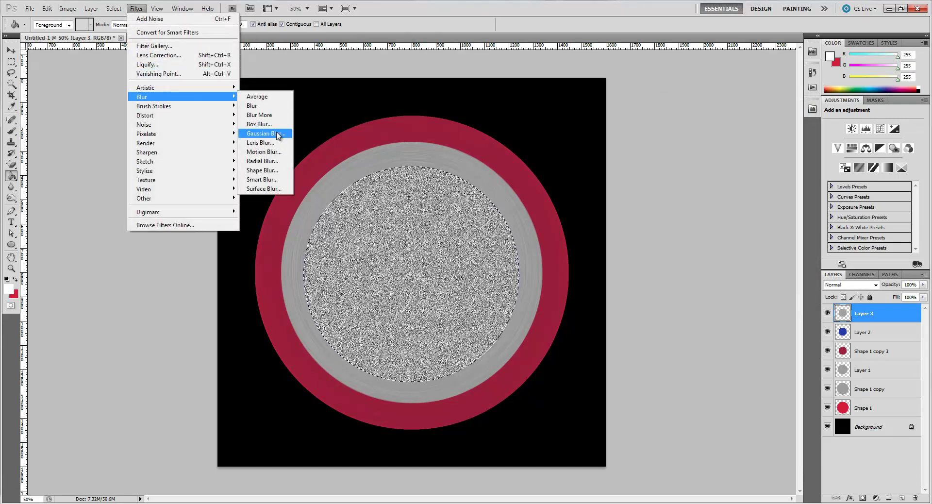
pyautogui.click(273, 161)
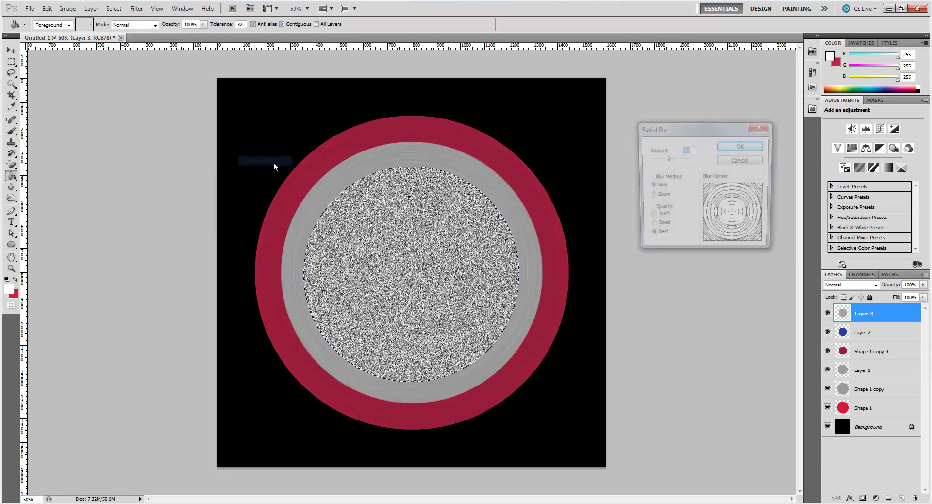
pyautogui.click(740, 146)
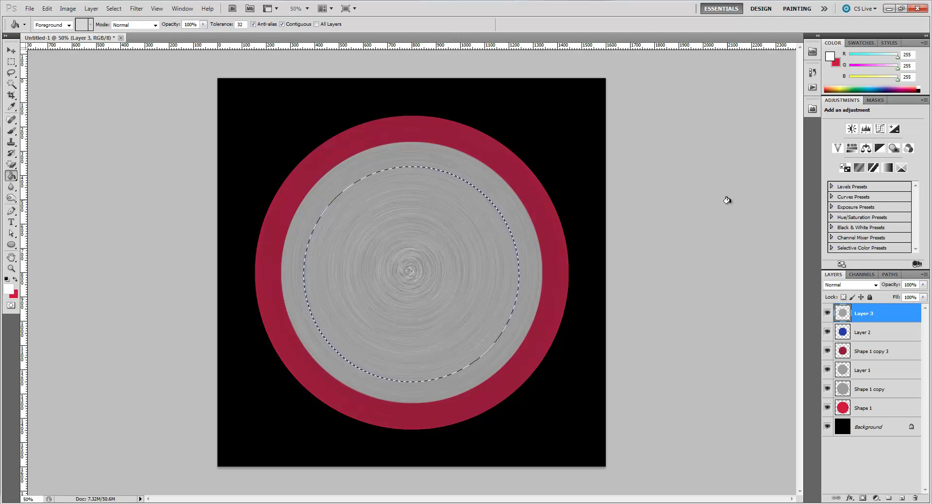
# - Set Layer 3's blend mode to Overlay and drop the selection
pyautogui.click(876, 285)
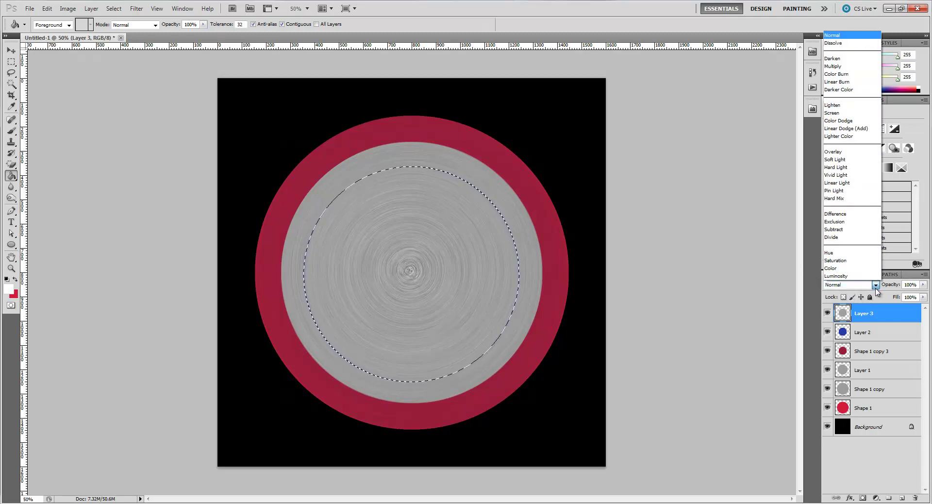
pyautogui.click(867, 152)
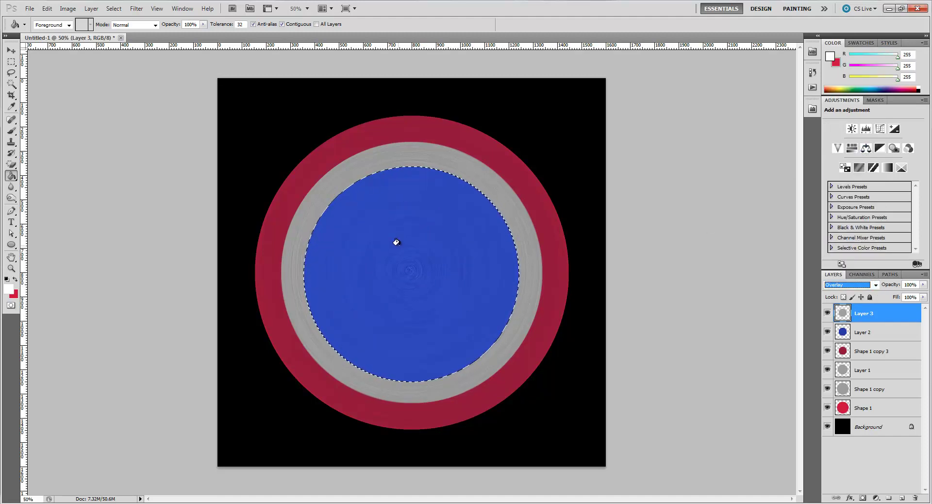
pyautogui.click(11, 61)
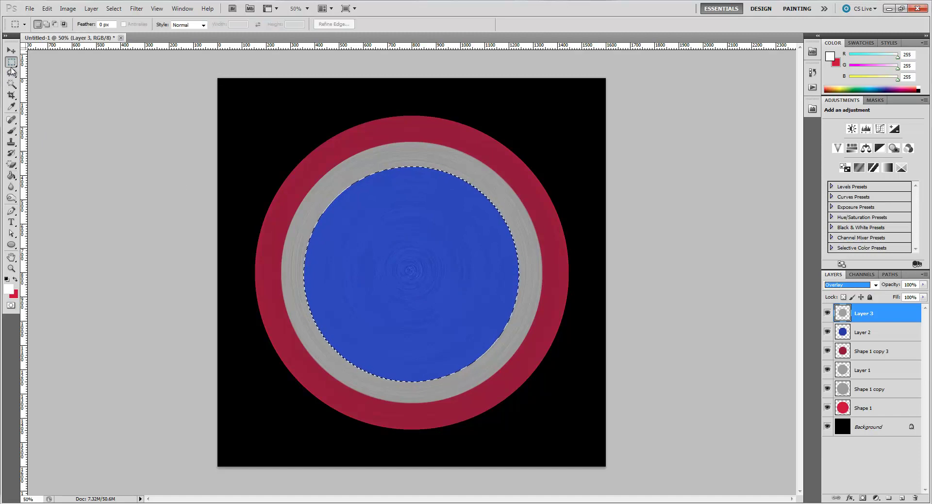
pyautogui.click(102, 133)
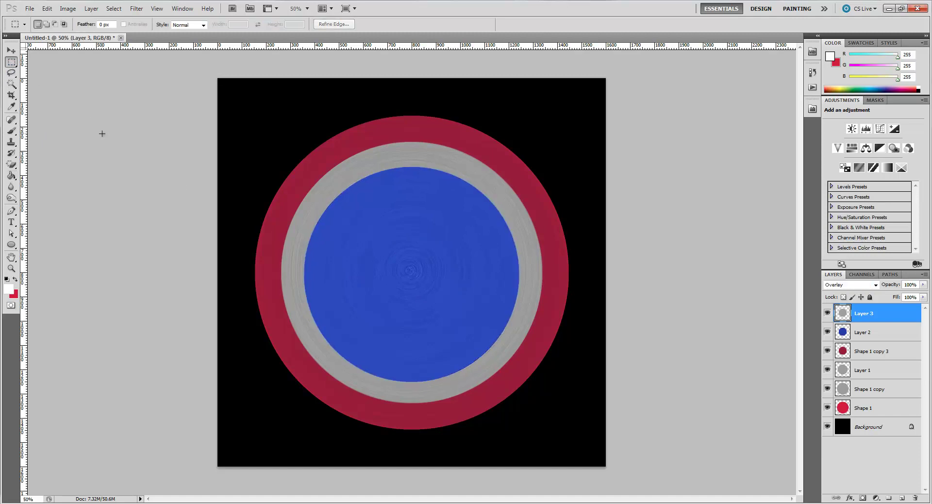
# - Merge the texture Layer 3 with the blue Layer 2 into a single layer
pyautogui.keyDown('shift'); pyautogui.click(880, 338); pyautogui.keyUp('shift')
pyautogui.rightClick(880, 336)
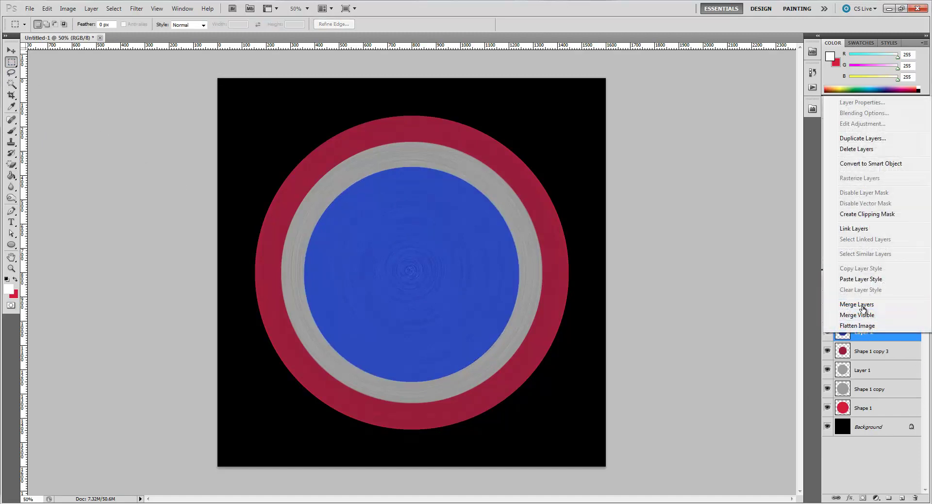
pyautogui.click(869, 309)
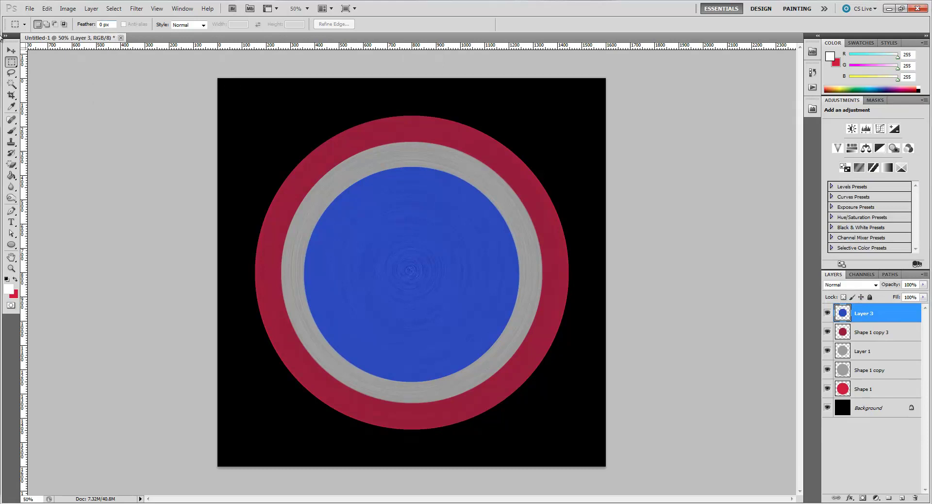
pyautogui.click(11, 50)
pyautogui.click(107, 24)
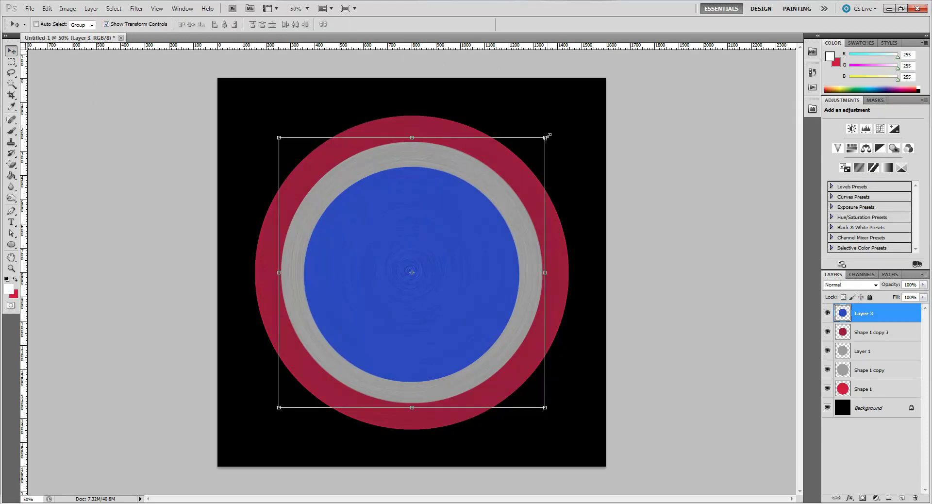
# - Shrink the blue disc to about 87% and centre it on Shape 1
pyautogui.moveTo(547, 135); pyautogui.dragTo(489, 187)
pyautogui.click(486, 25)
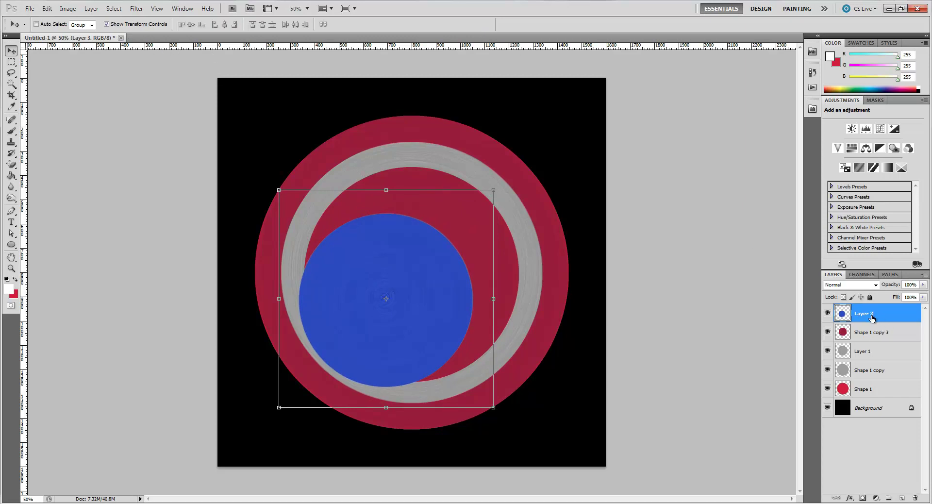
pyautogui.keyDown('ctrl'); pyautogui.click(879, 393); pyautogui.keyUp('ctrl')
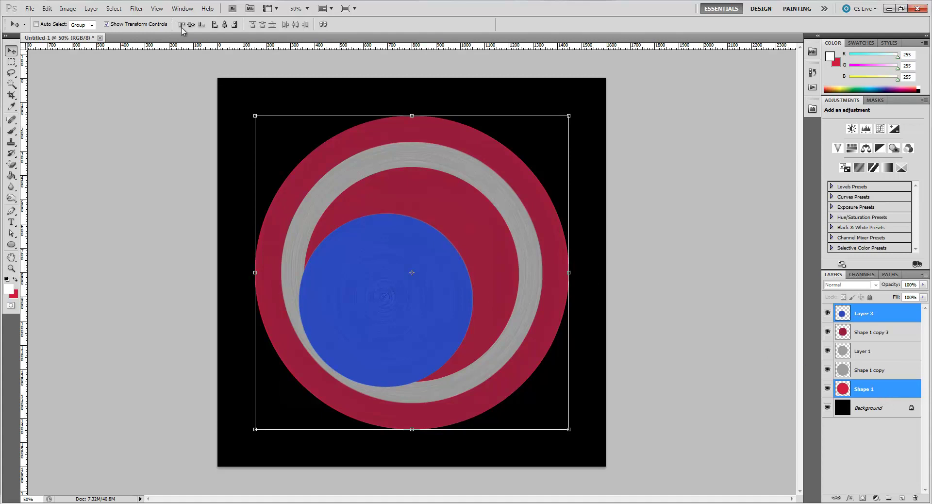
pyautogui.click(190, 25)
pyautogui.click(224, 25)
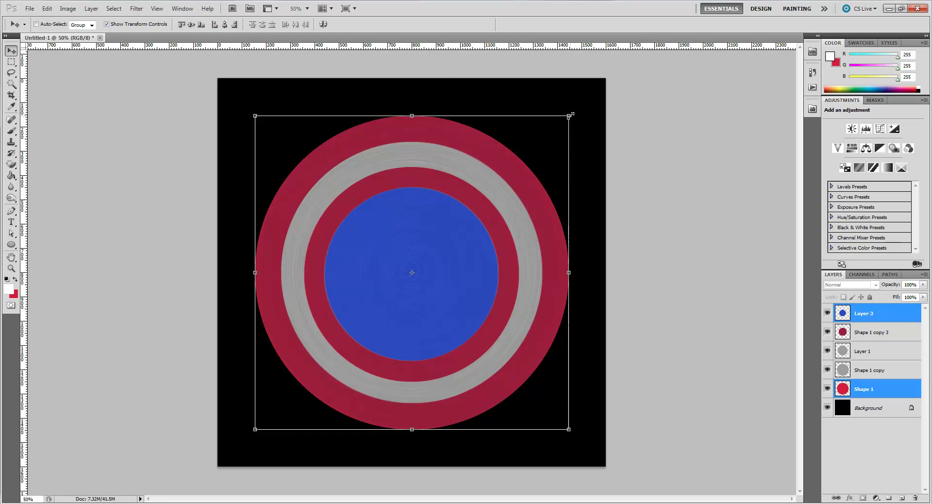
# - Shrink the blue disc slightly more and re-centre it on Shape 1, then hide transform controls
pyautogui.click(882, 314)
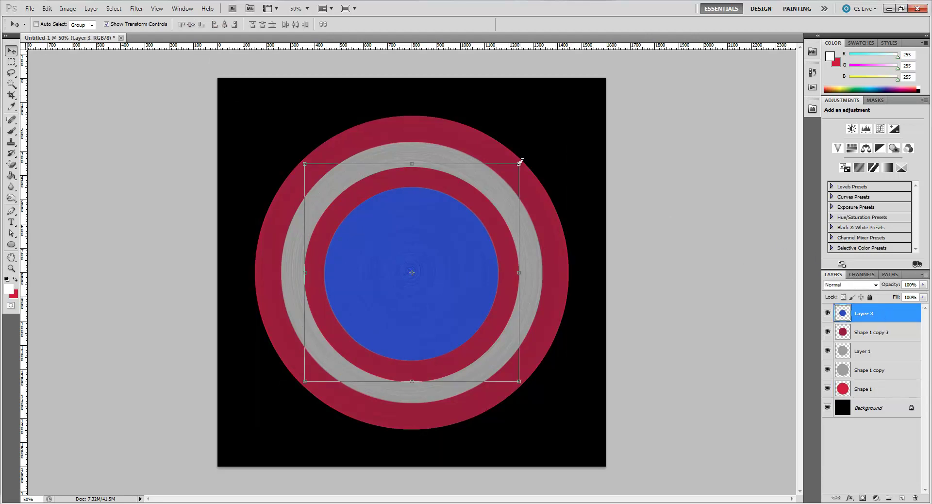
pyautogui.moveTo(521, 161)
pyautogui.mouseDown()
pyautogui.moveTo(503, 179)
pyautogui.moveTo(515, 166)
pyautogui.mouseUp()
pyautogui.click(488, 24)
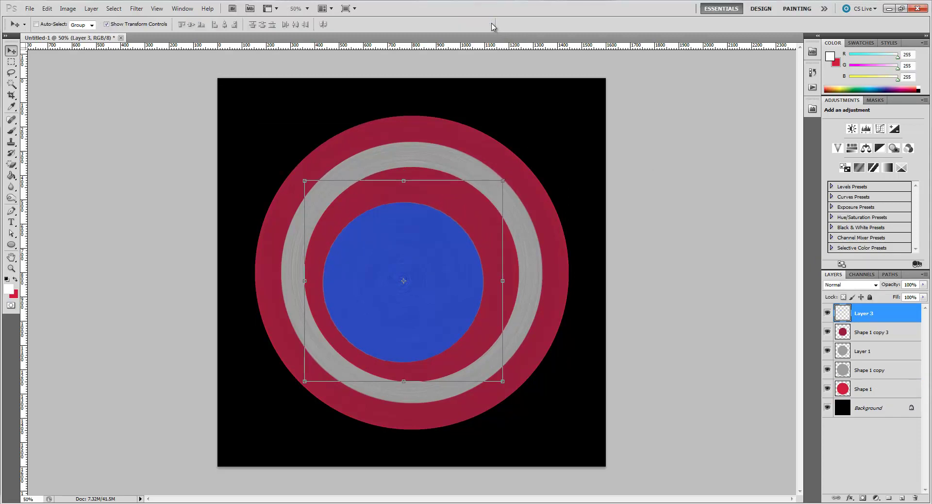
pyautogui.keyDown('ctrl'); pyautogui.click(876, 393); pyautogui.keyUp('ctrl')
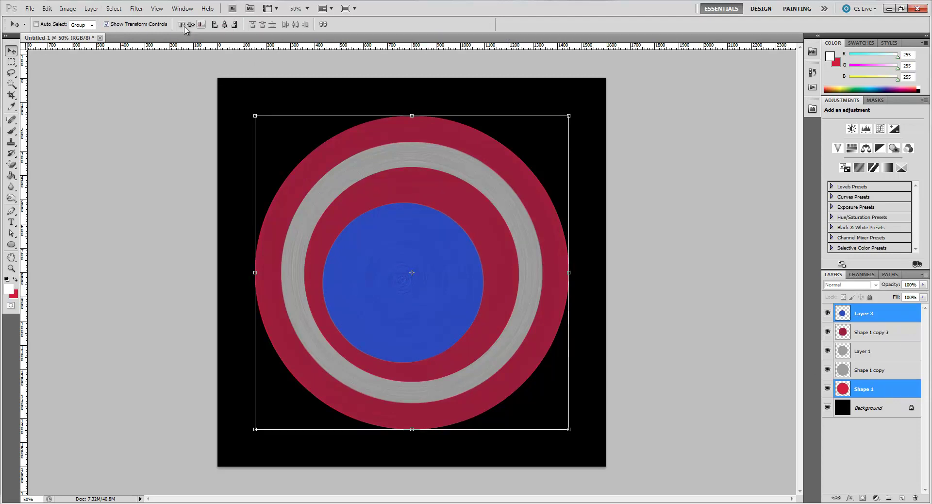
pyautogui.click(225, 25)
pyautogui.click(225, 27)
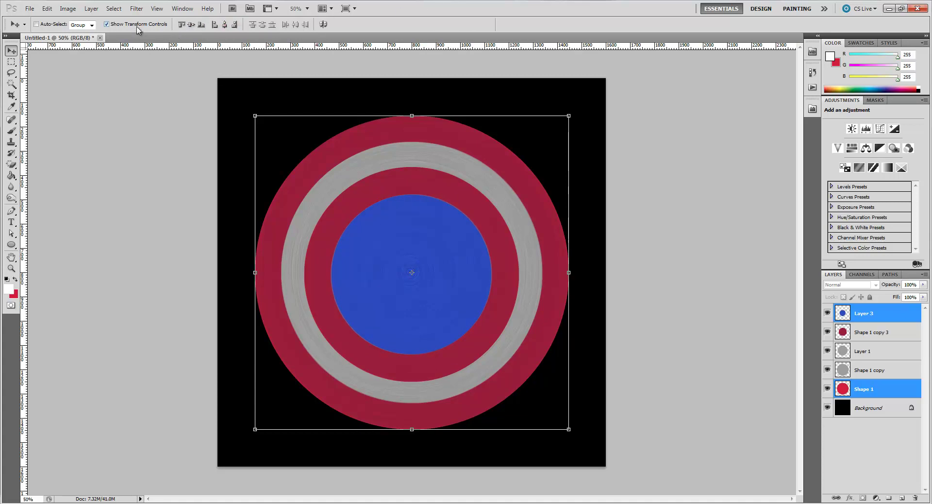
pyautogui.click(106, 24)
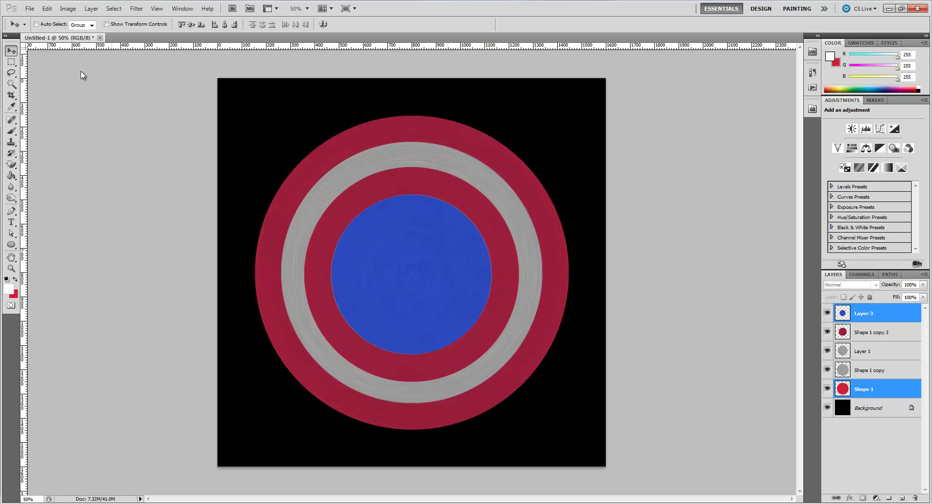
# - Open star2.png as a second document
pyautogui.click(28, 10)
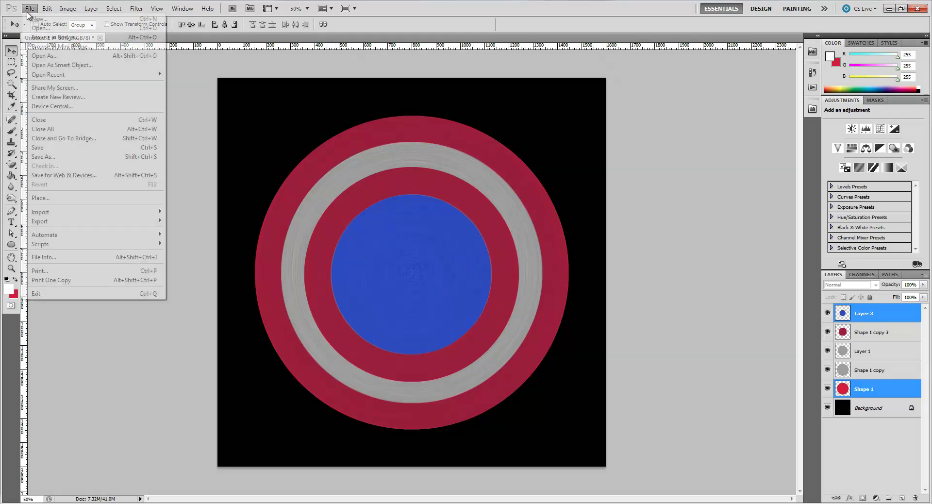
pyautogui.click(41, 28)
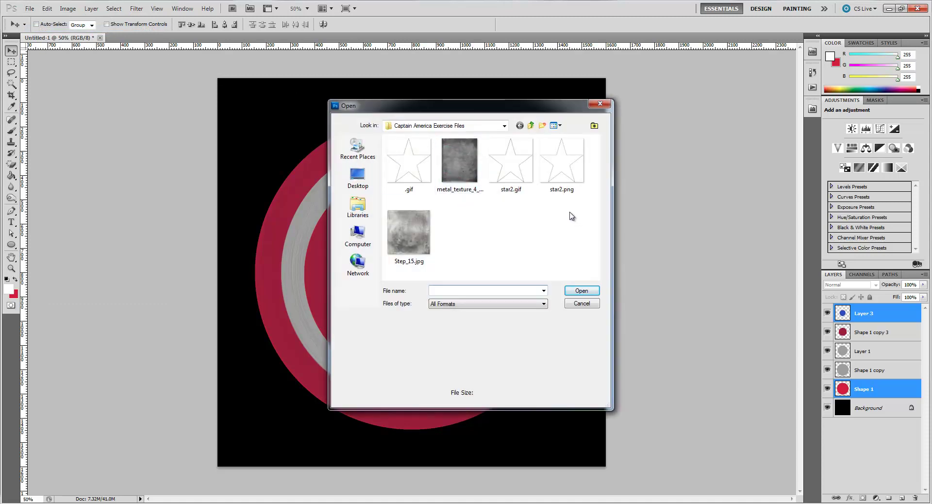
pyautogui.doubleClick(552, 192)
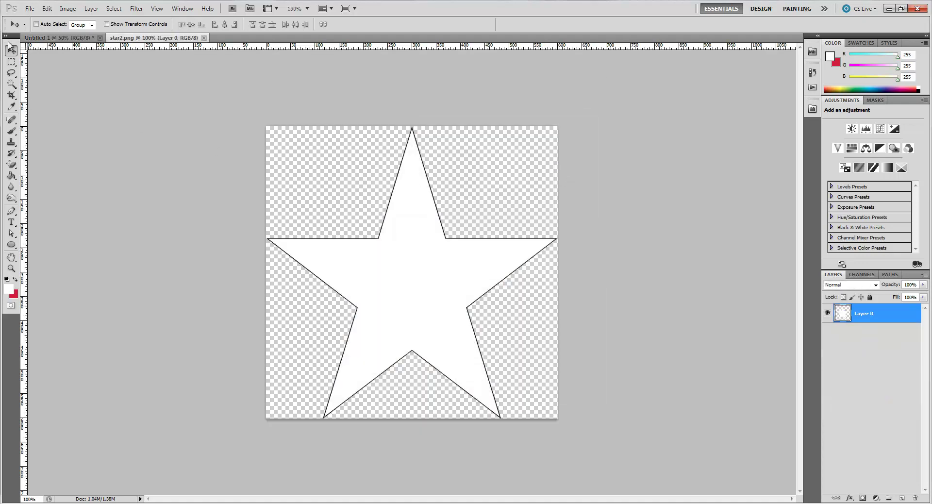
# - Select all of star2.png, copy the white star, and return to Untitled-1
pyautogui.click(11, 61)
pyautogui.hotkey('ctrl', 'a')
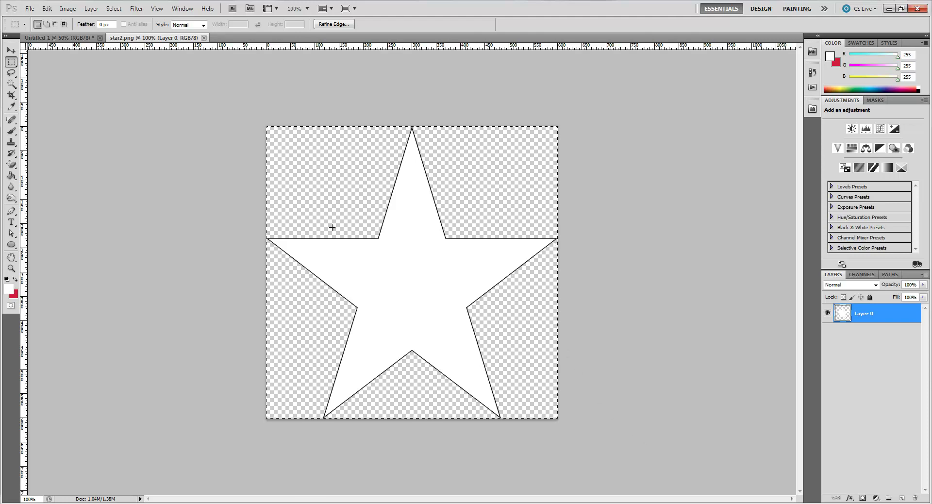
pyautogui.click(51, 10)
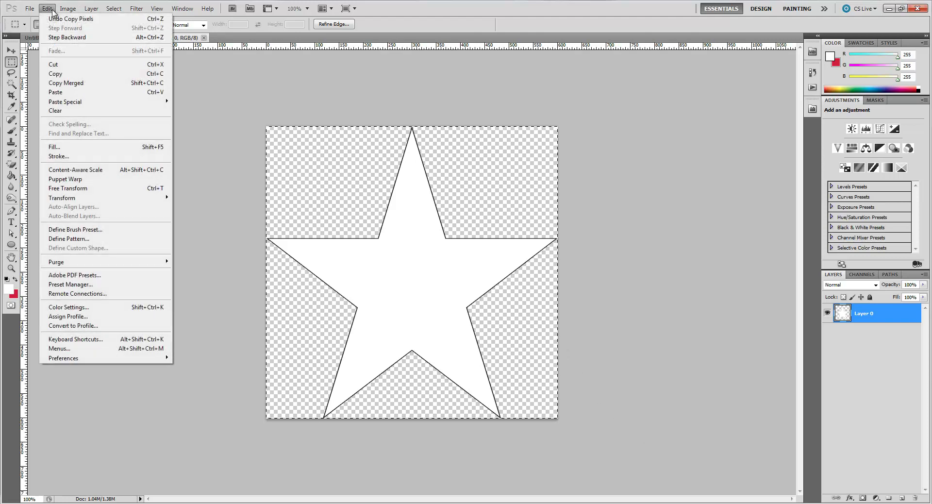
pyautogui.click(55, 73)
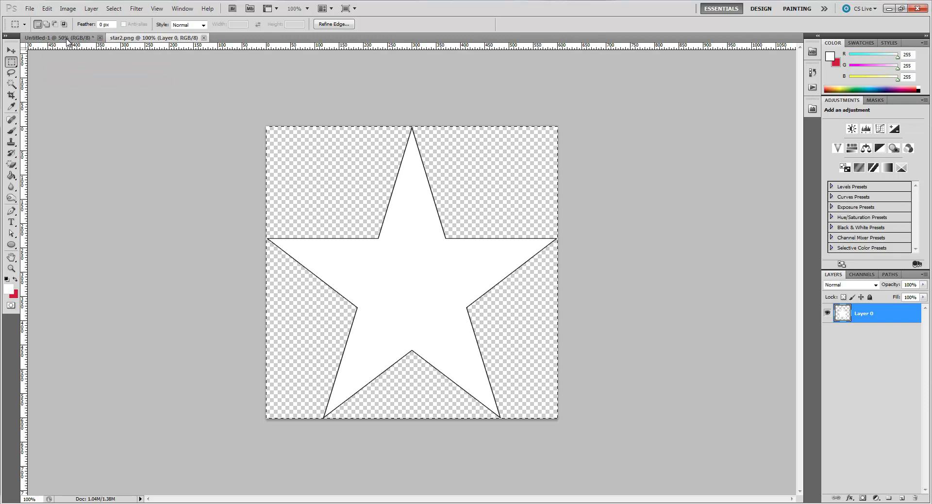
pyautogui.click(70, 39)
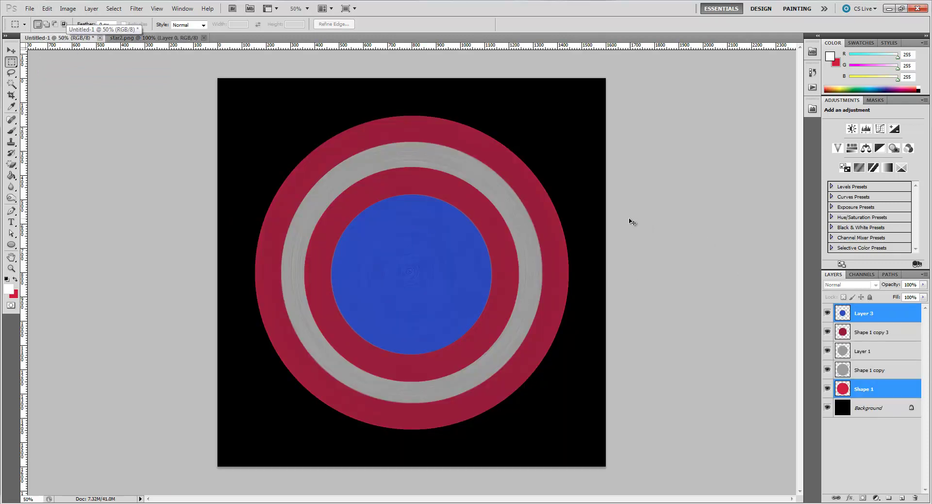
# - Paste the white star above Layer 3 as Layer 4 and stretch it slightly to fill the blue disc
pyautogui.click(867, 315)
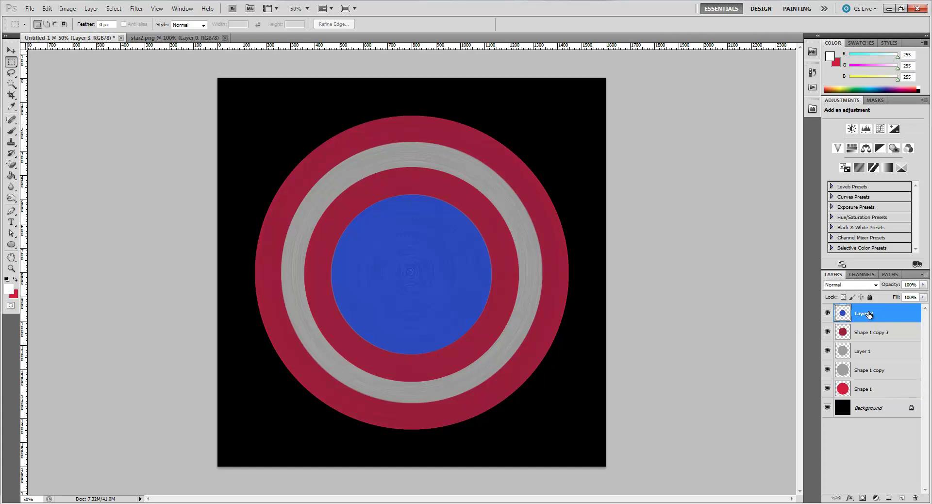
pyautogui.hotkey('ctrl', 'v')
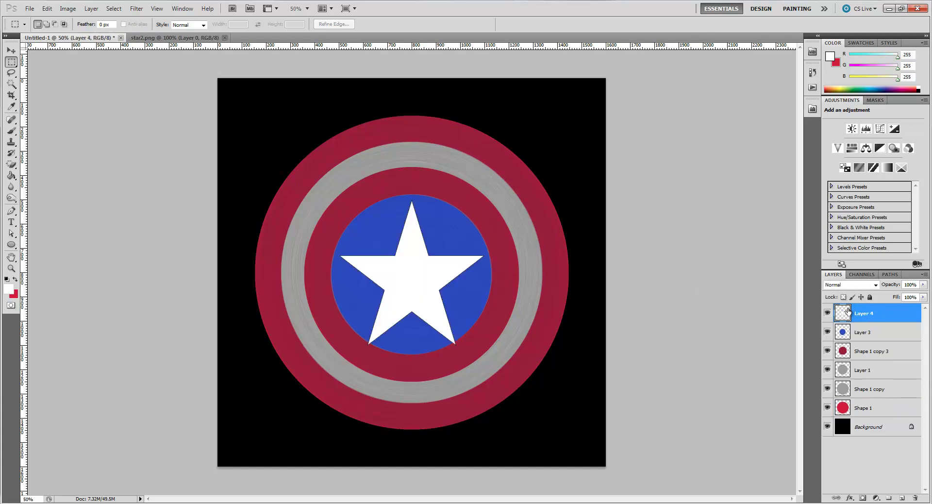
pyautogui.click(11, 51)
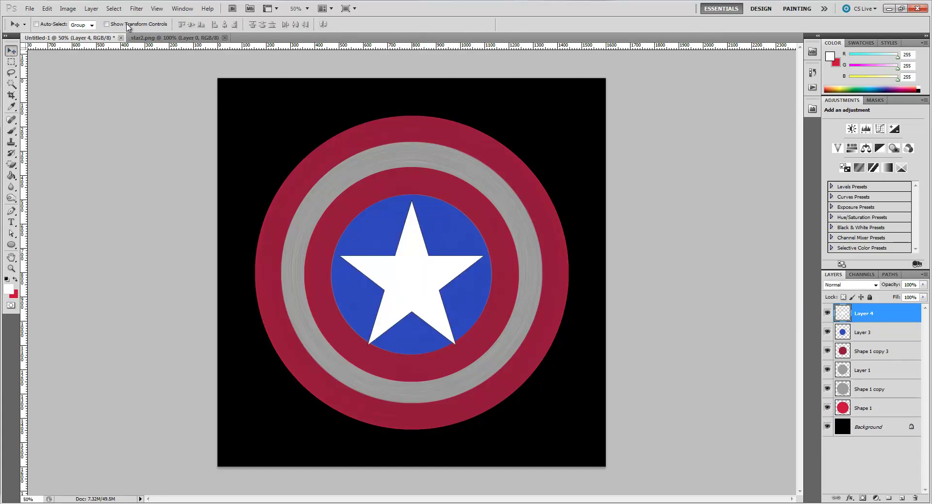
pyautogui.click(106, 24)
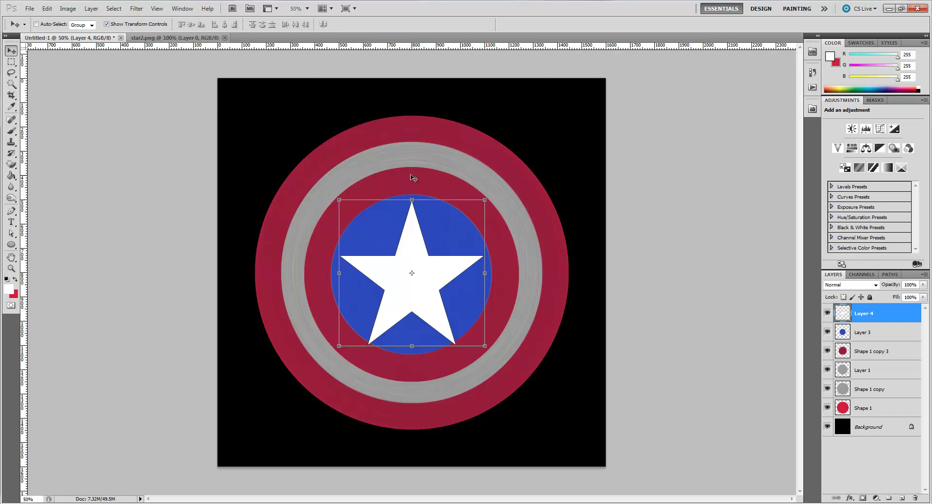
pyautogui.click(412, 199)
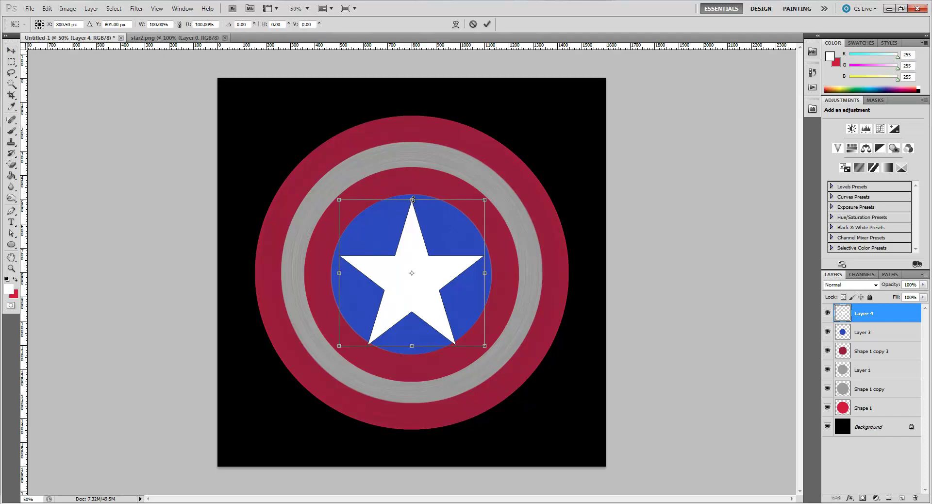
pyautogui.moveTo(413, 199); pyautogui.dragTo(413, 193)
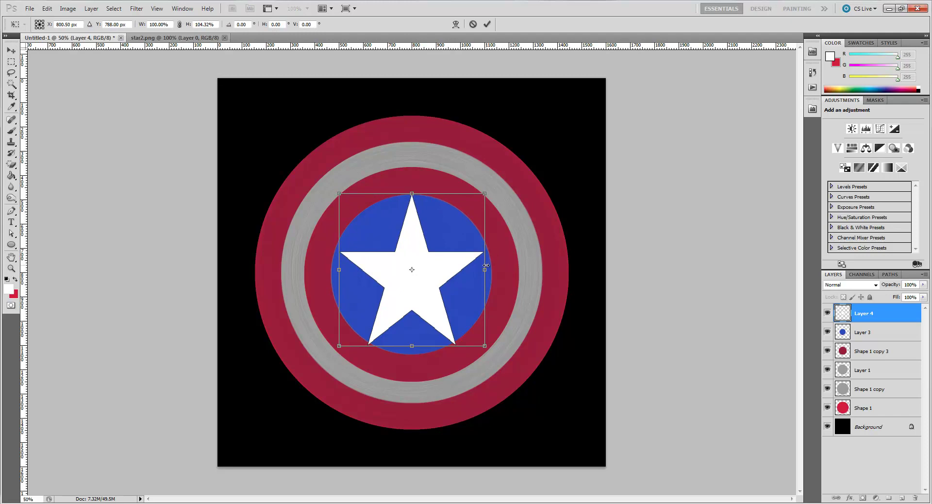
pyautogui.moveTo(486, 270); pyautogui.dragTo(488, 270)
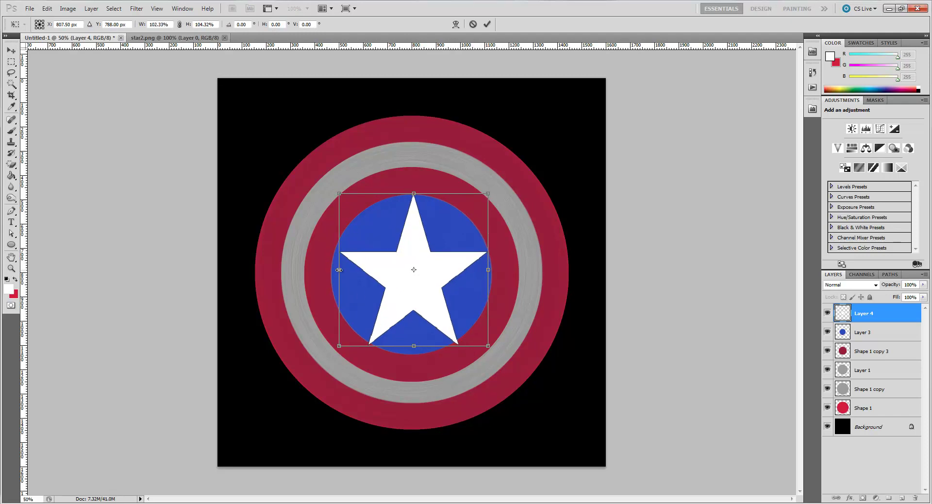
pyautogui.moveTo(339, 270); pyautogui.dragTo(335, 270)
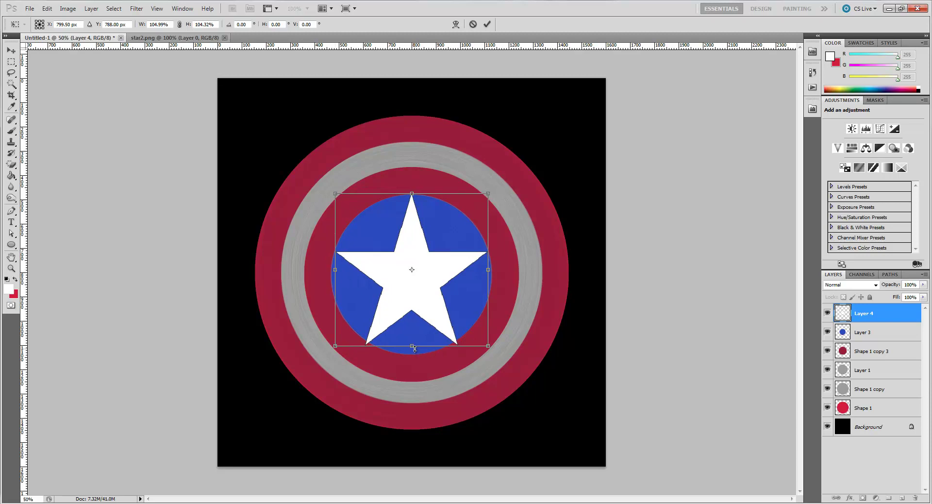
pyautogui.moveTo(413, 345); pyautogui.dragTo(412, 339)
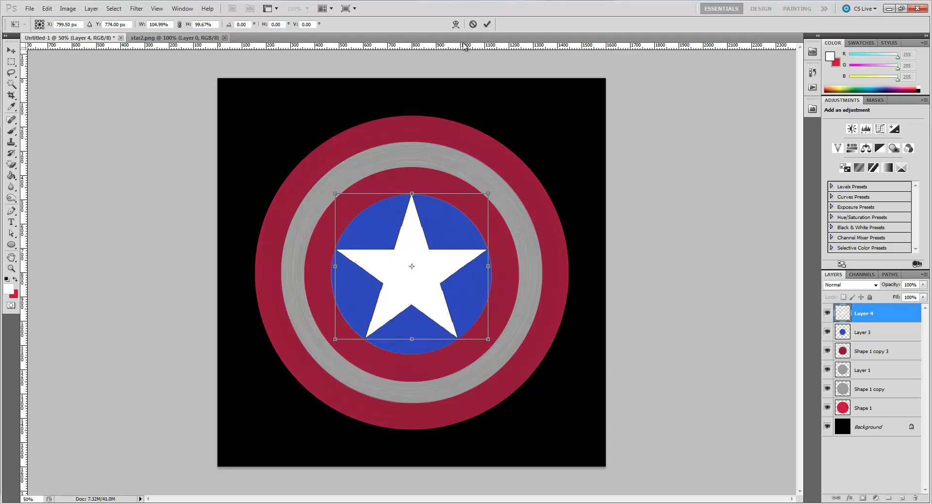
pyautogui.click(487, 24)
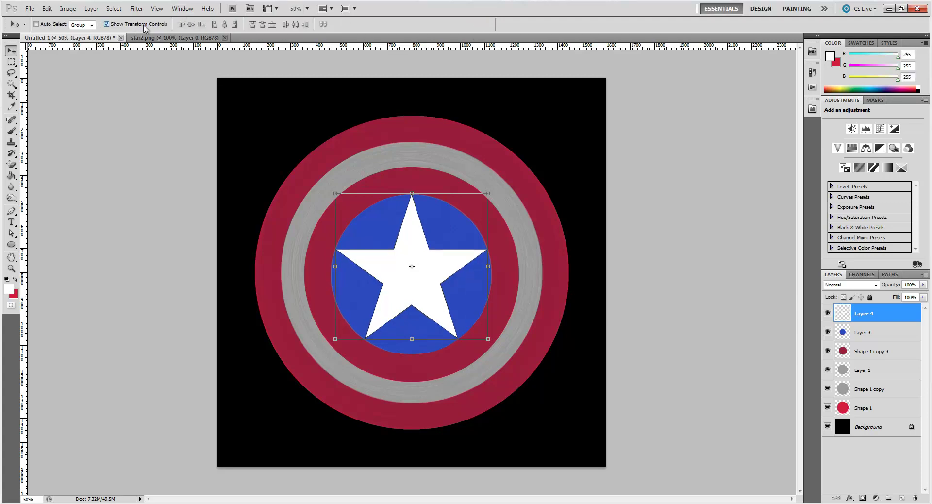
pyautogui.click(106, 24)
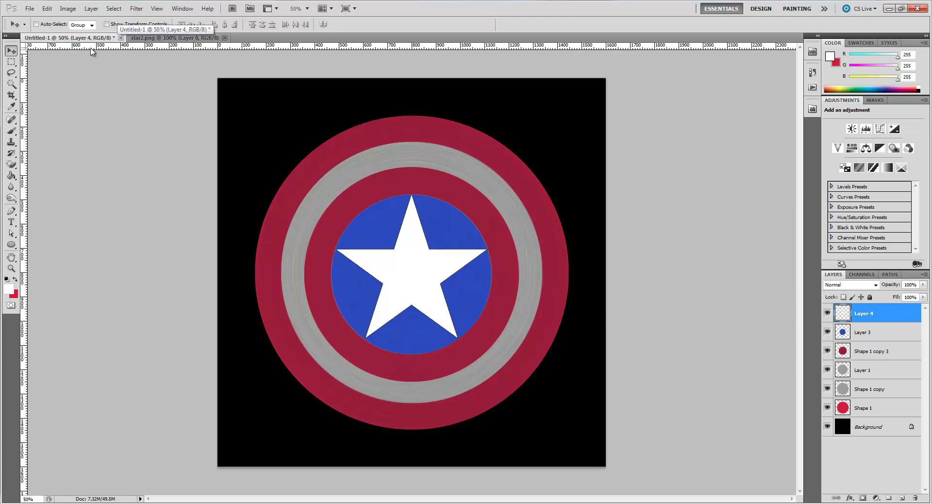
# - Fill a star-shaped selection from Layer 4 on a new Layer 5
pyautogui.keyDown('ctrl'); pyautogui.click(845, 316); pyautogui.keyUp('ctrl')
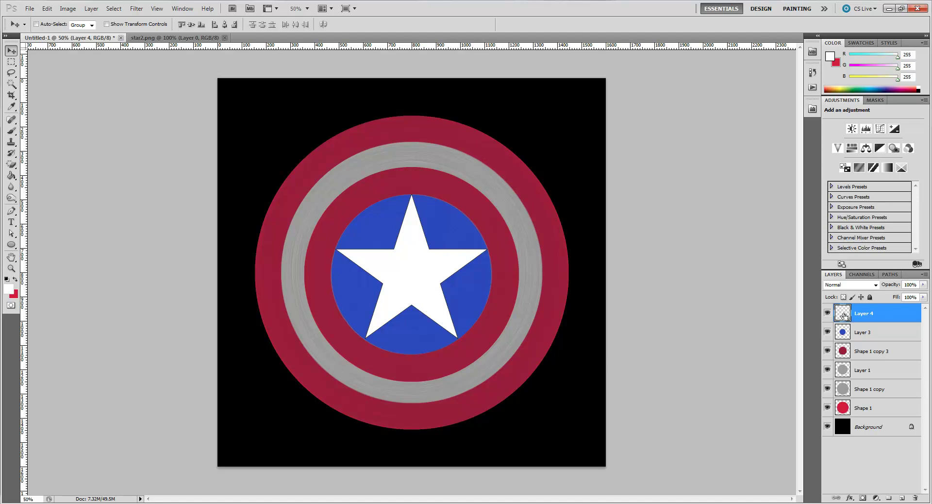
pyautogui.click(902, 499)
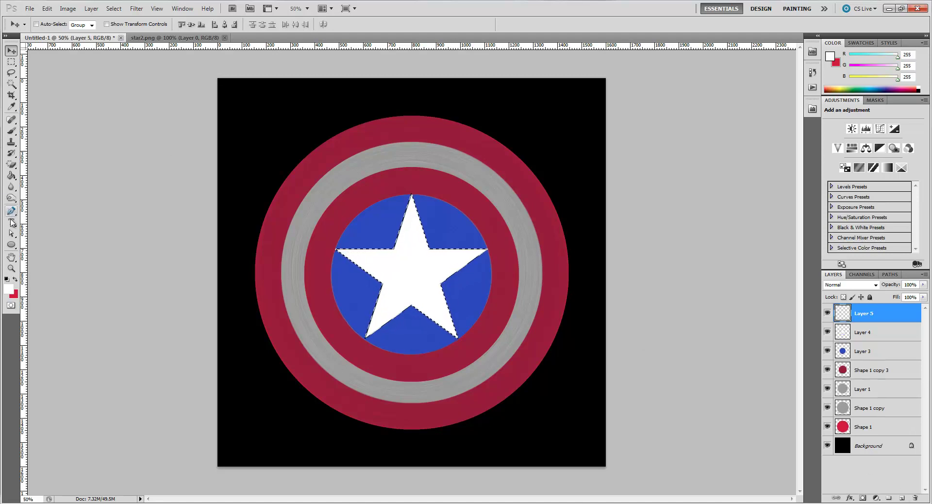
pyautogui.click(11, 176)
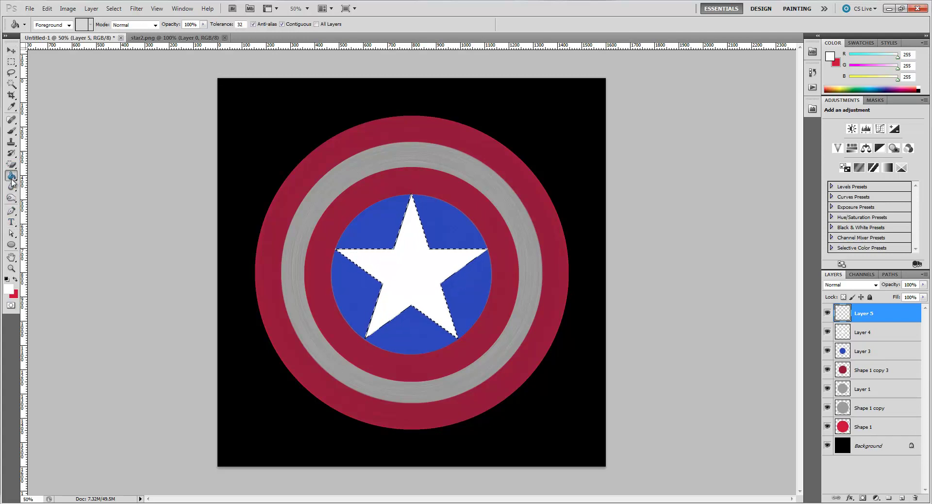
pyautogui.click(399, 270)
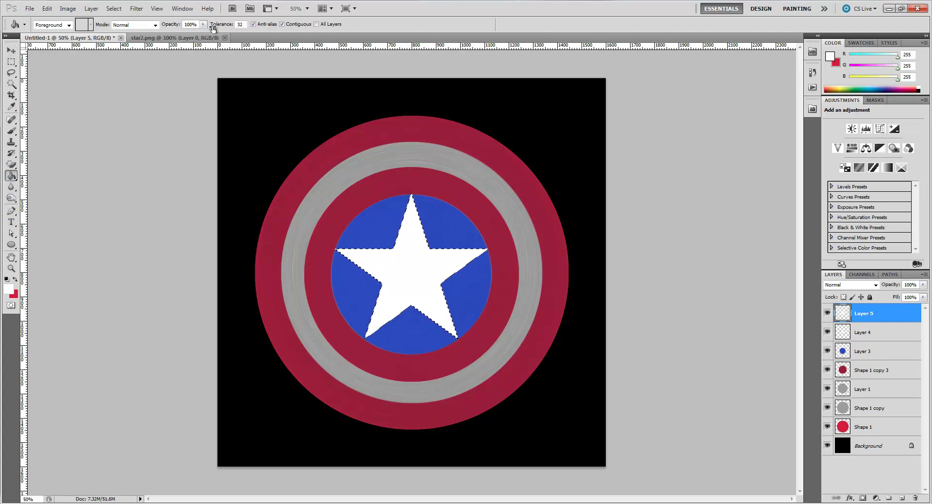
# - Apply Filter > Noise > Add Noise to the Layer 5 star
pyautogui.click(137, 9)
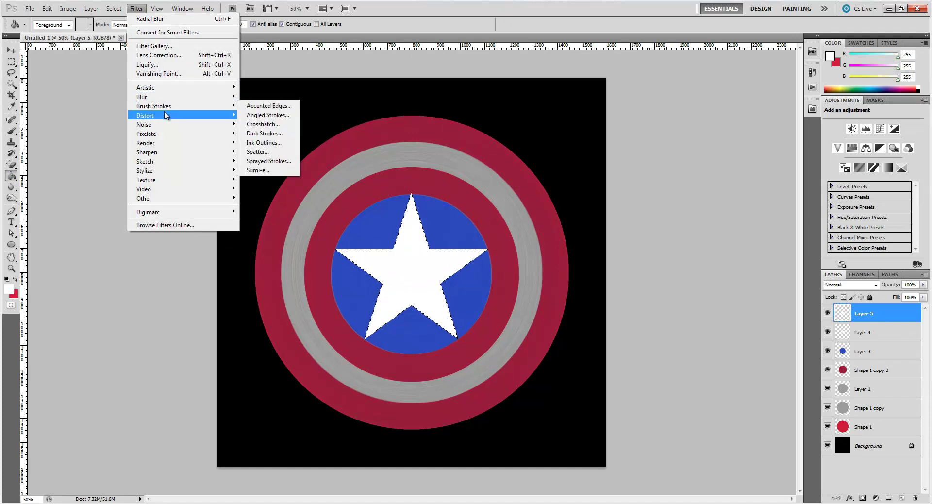
pyautogui.moveTo(165, 115)
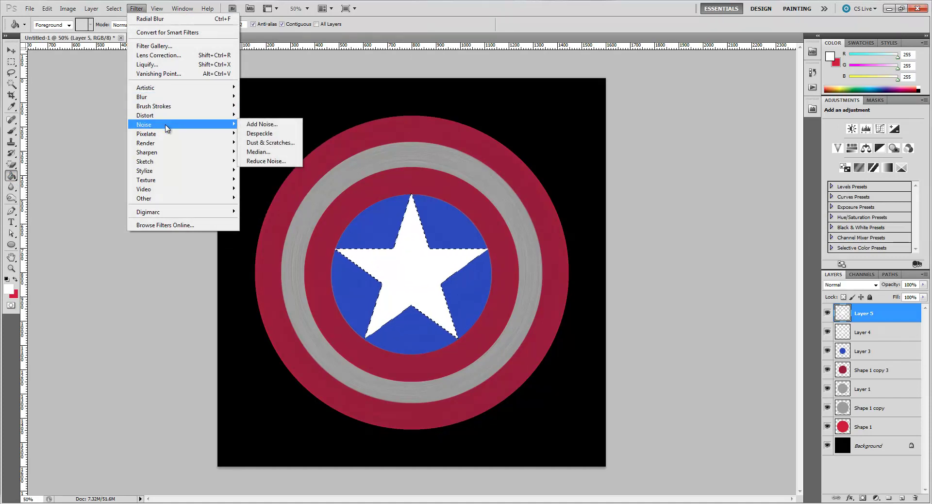
pyautogui.click(262, 124)
pyautogui.press('Return')
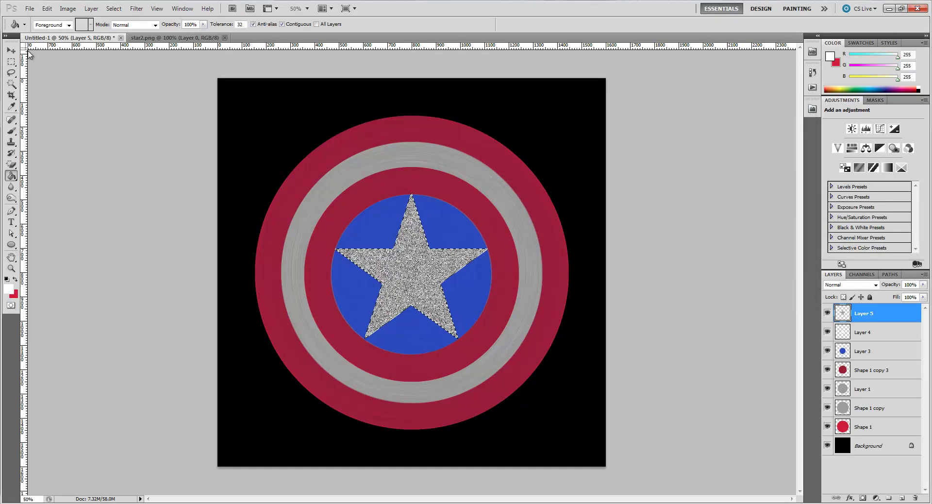
# - Apply a Spin, Best-quality Radial Blur to the noisy star
pyautogui.click(142, 12)
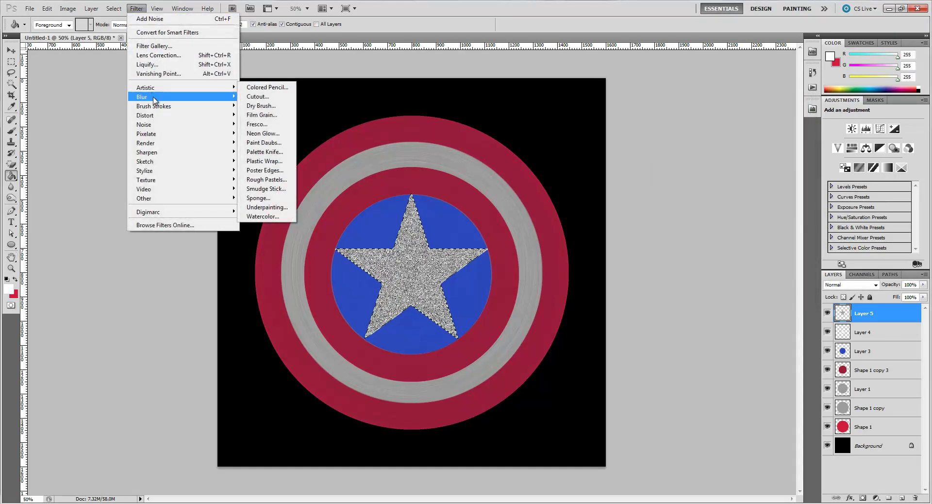
pyautogui.moveTo(160, 119)
pyautogui.moveTo(168, 97)
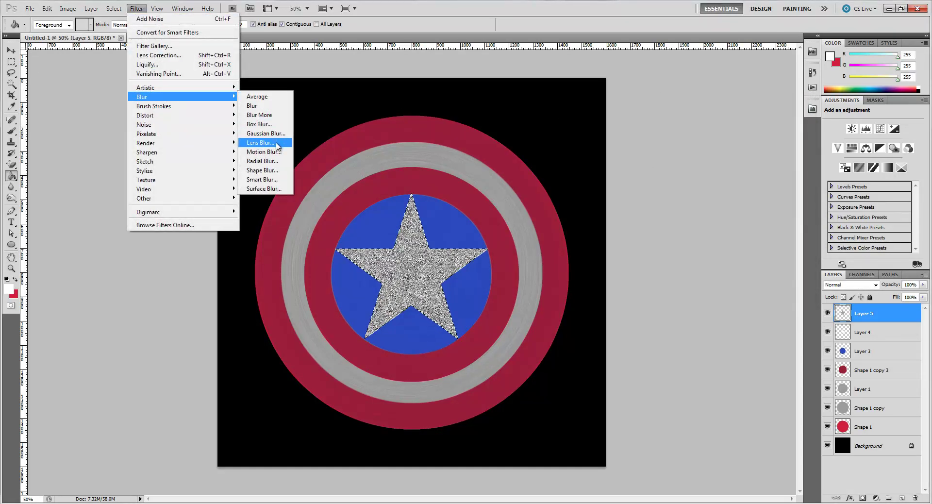
pyautogui.click(272, 161)
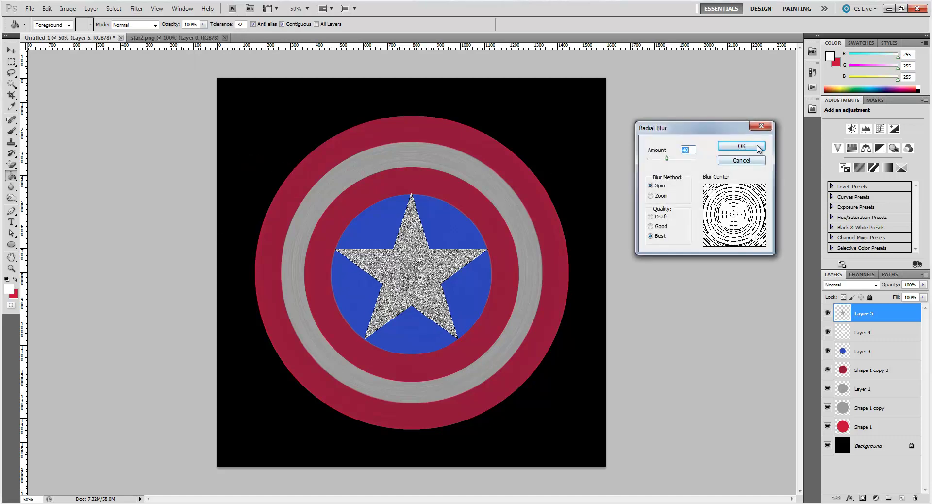
pyautogui.click(742, 146)
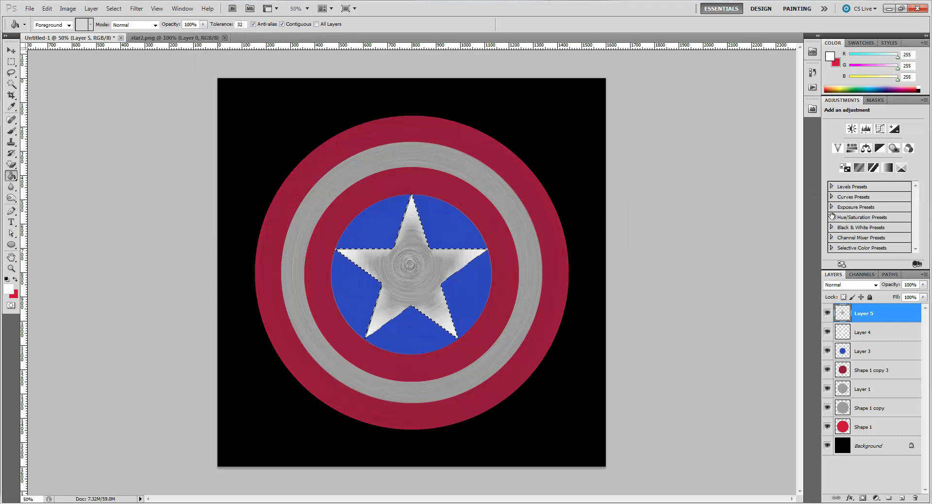
# - Lower Layer 5's opacity to 60%
pyautogui.click(924, 285)
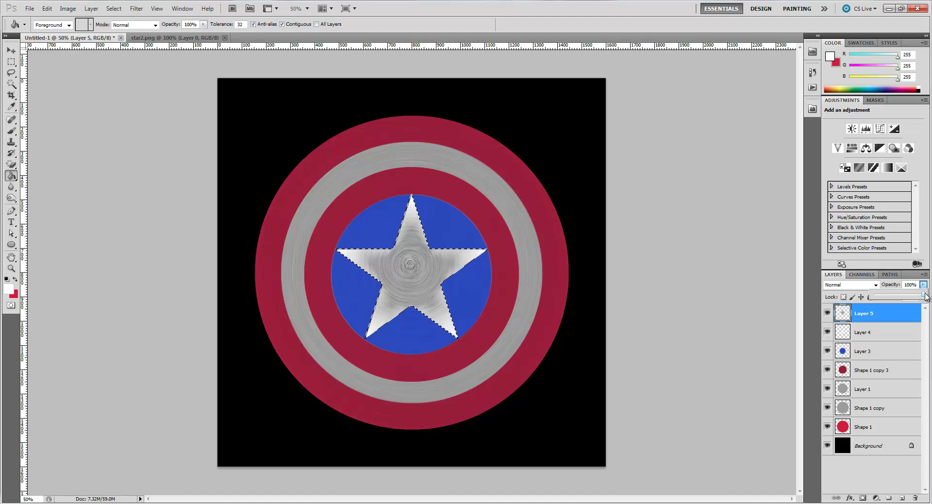
pyautogui.moveTo(926, 296); pyautogui.dragTo(904, 298)
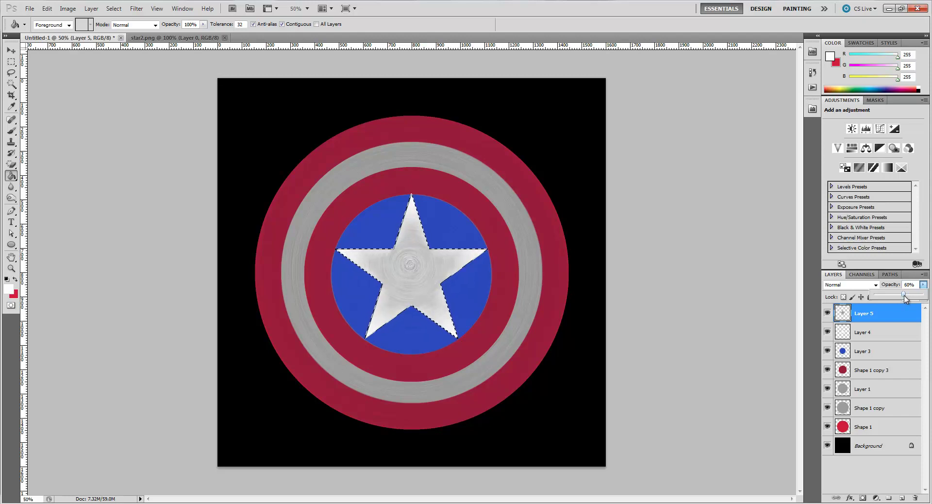
pyautogui.click(809, 288)
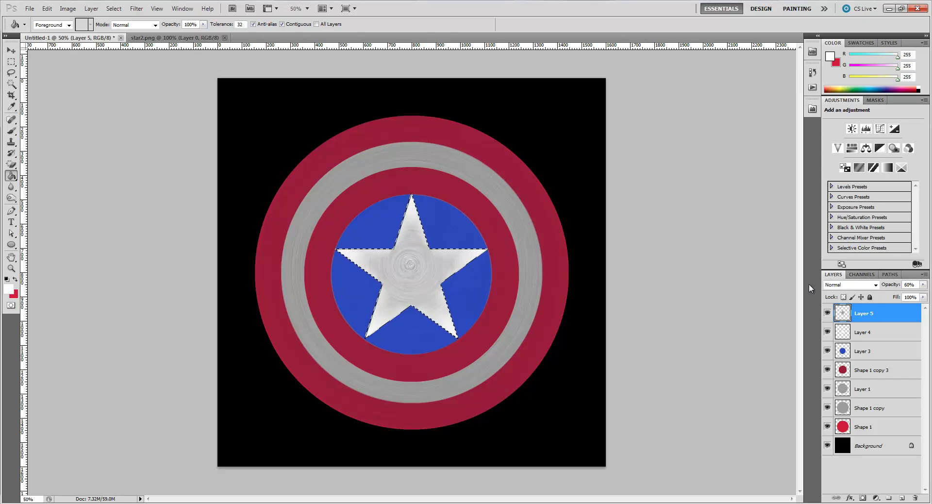